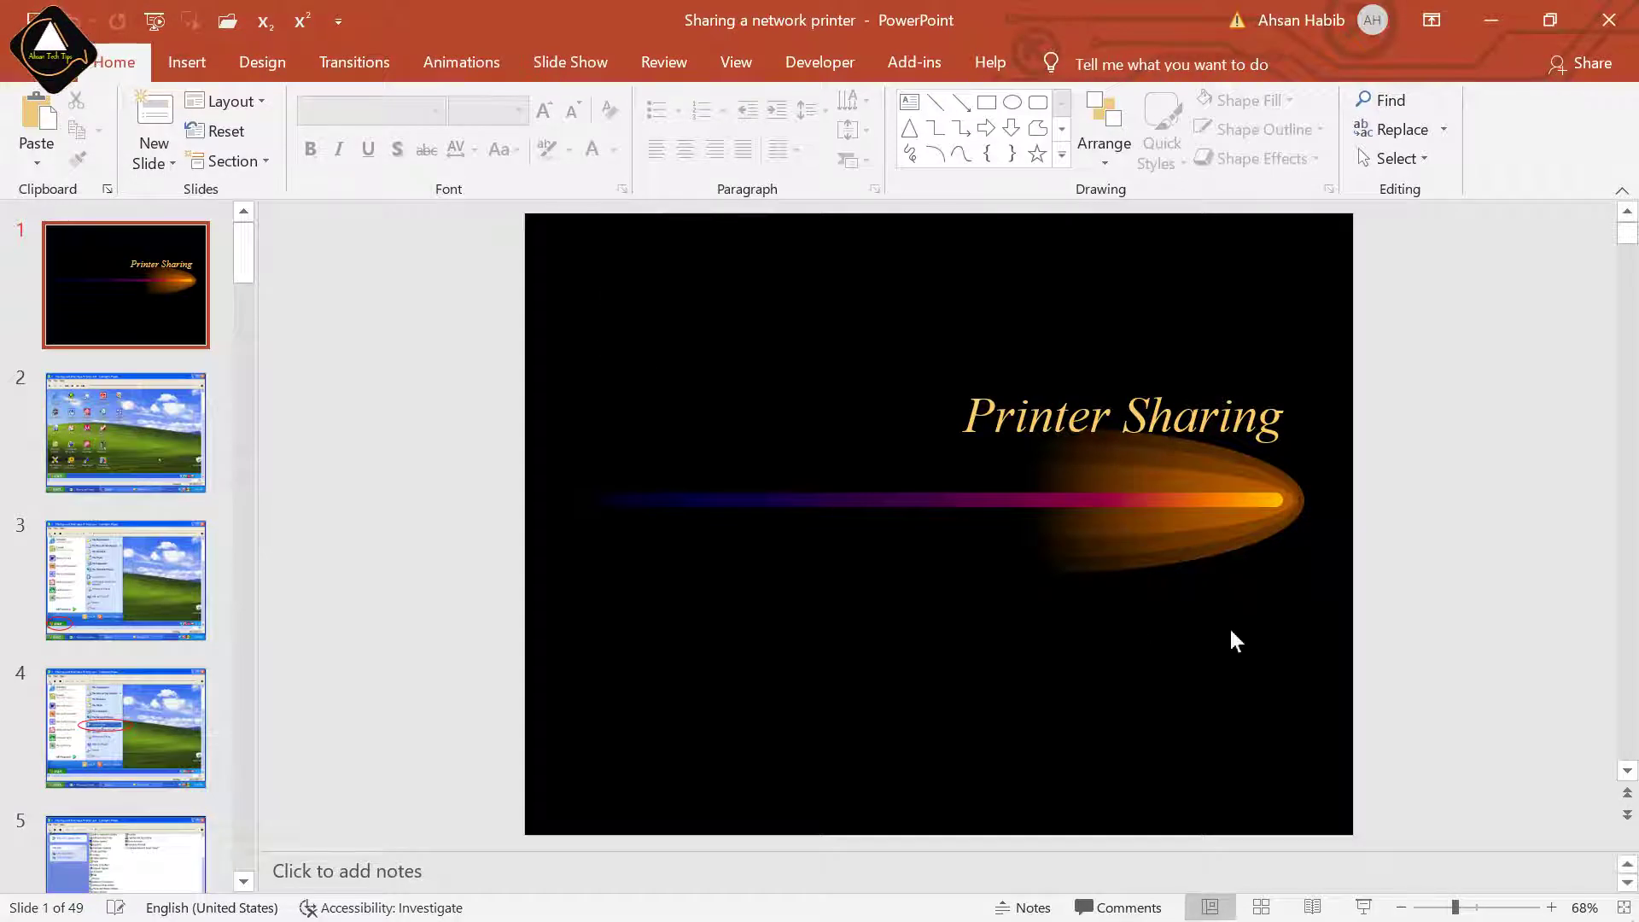
# - Run the slideshow from the first slide, try advancing it, then end the show
pyautogui.click(1364, 908)
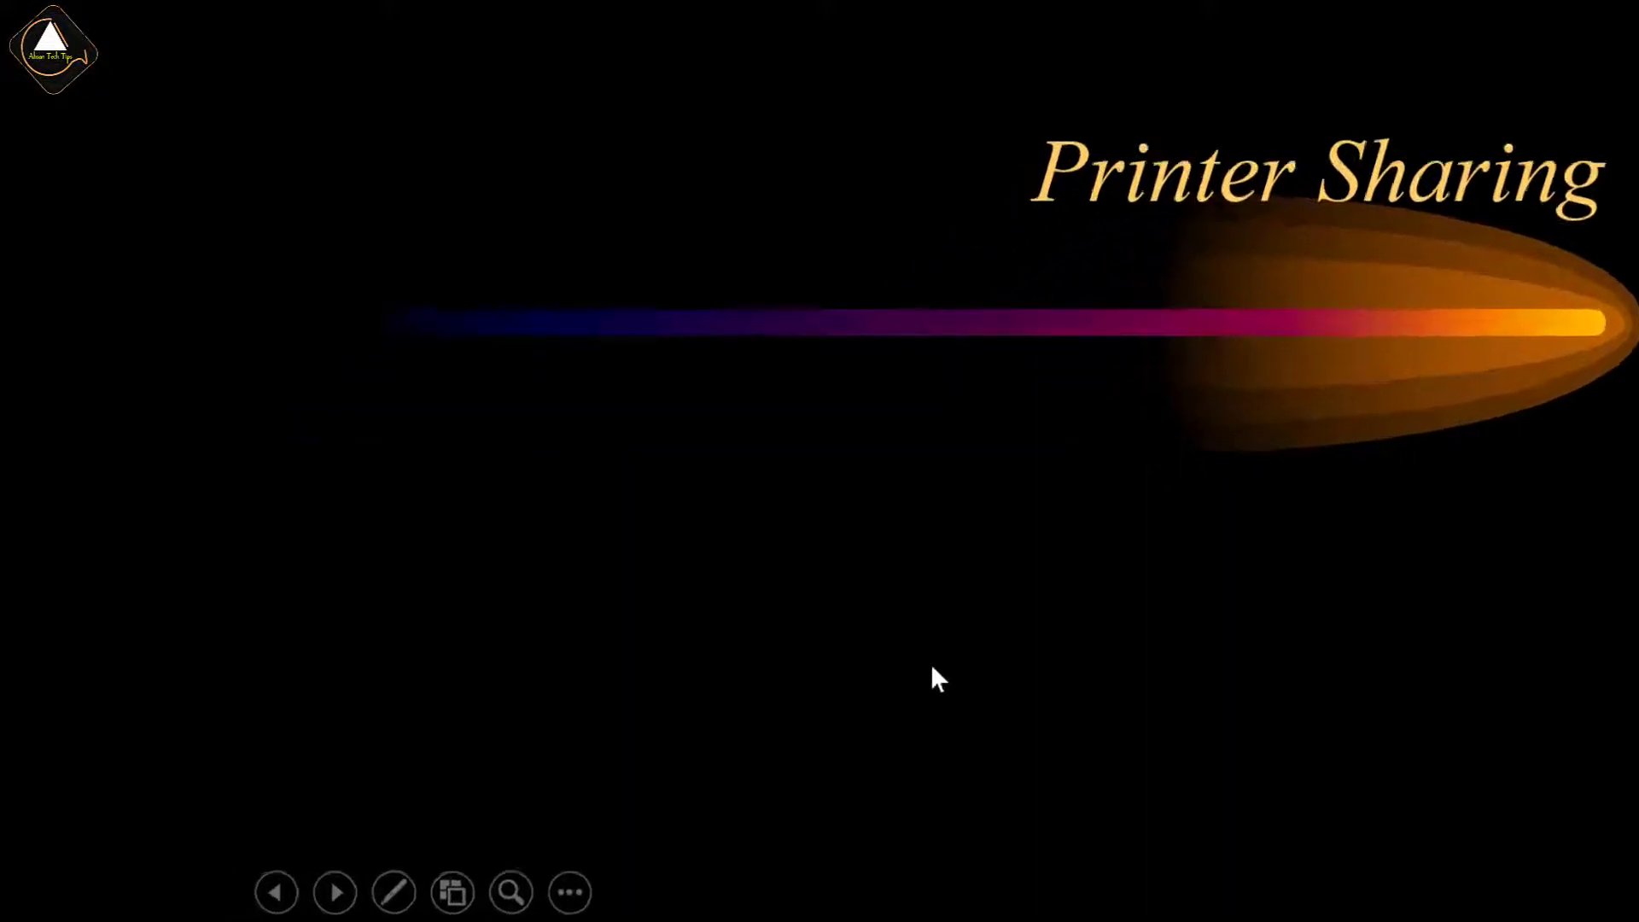
pyautogui.click(494, 873)
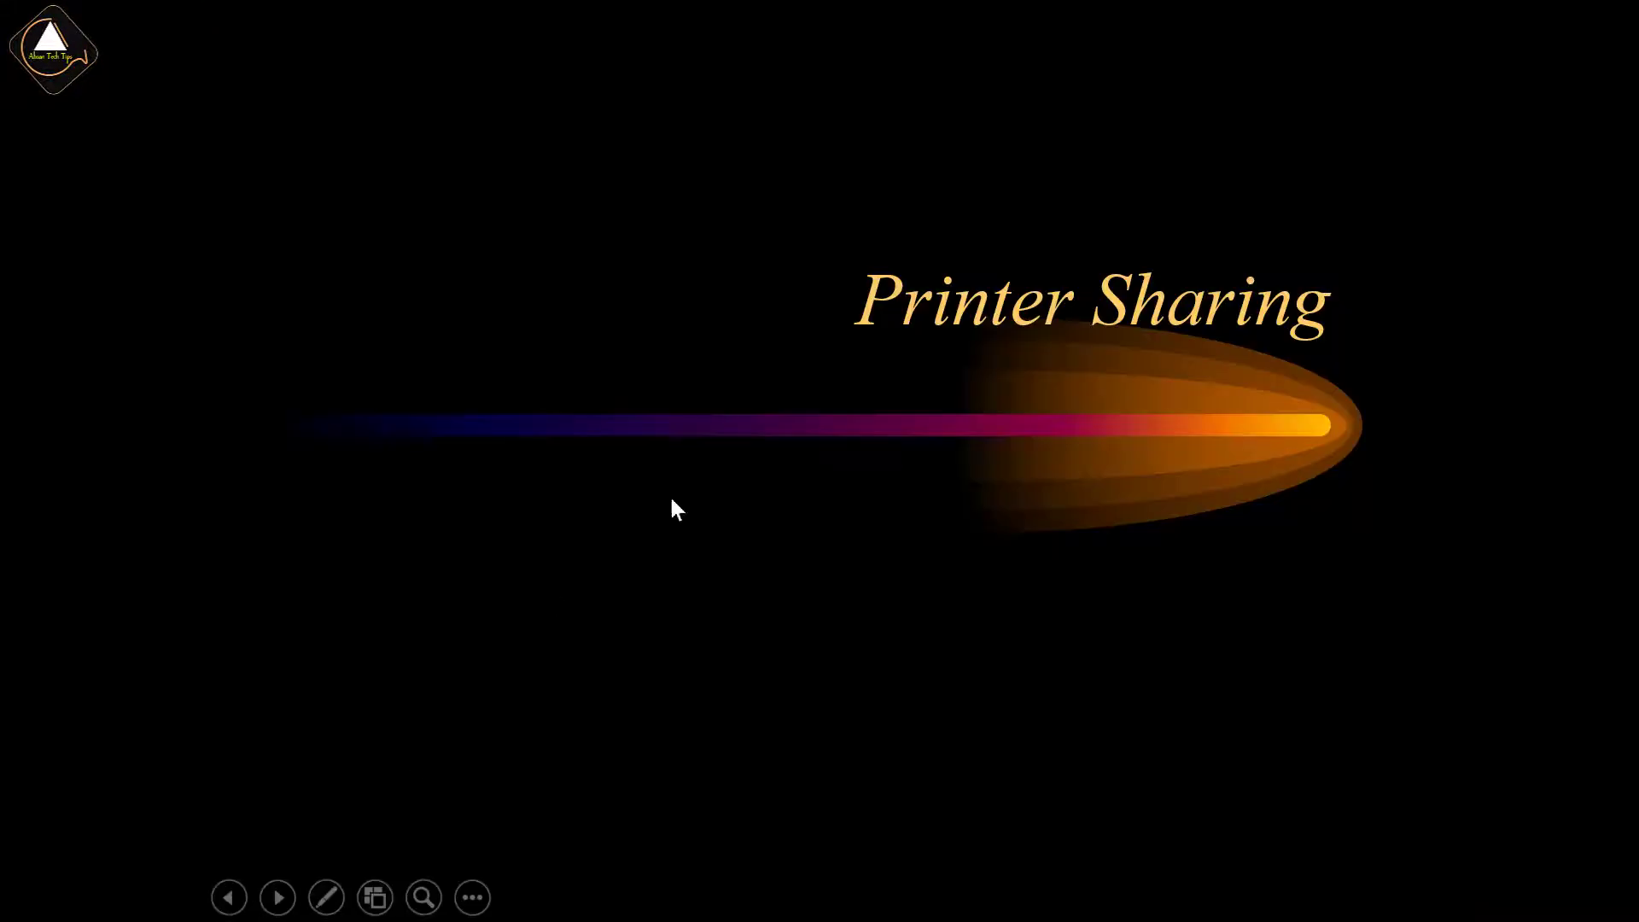
pyautogui.rightClick(618, 423)
pyautogui.click(729, 792)
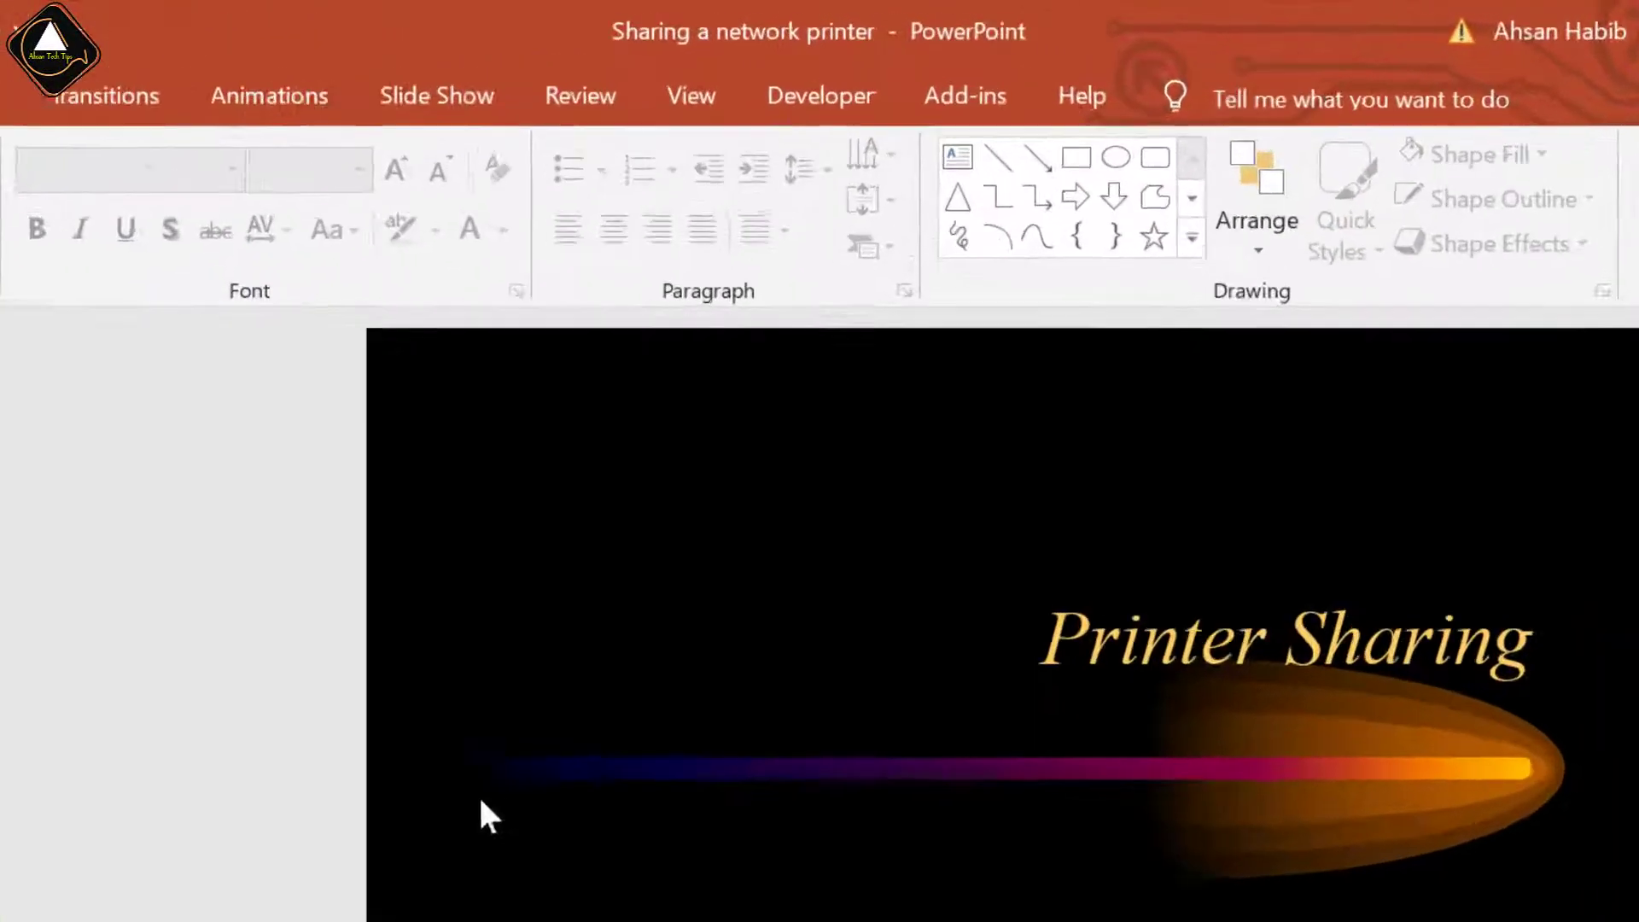
# - From the Developer tab, open the Visual Basic editor and insert a new module
pyautogui.click(821, 95)
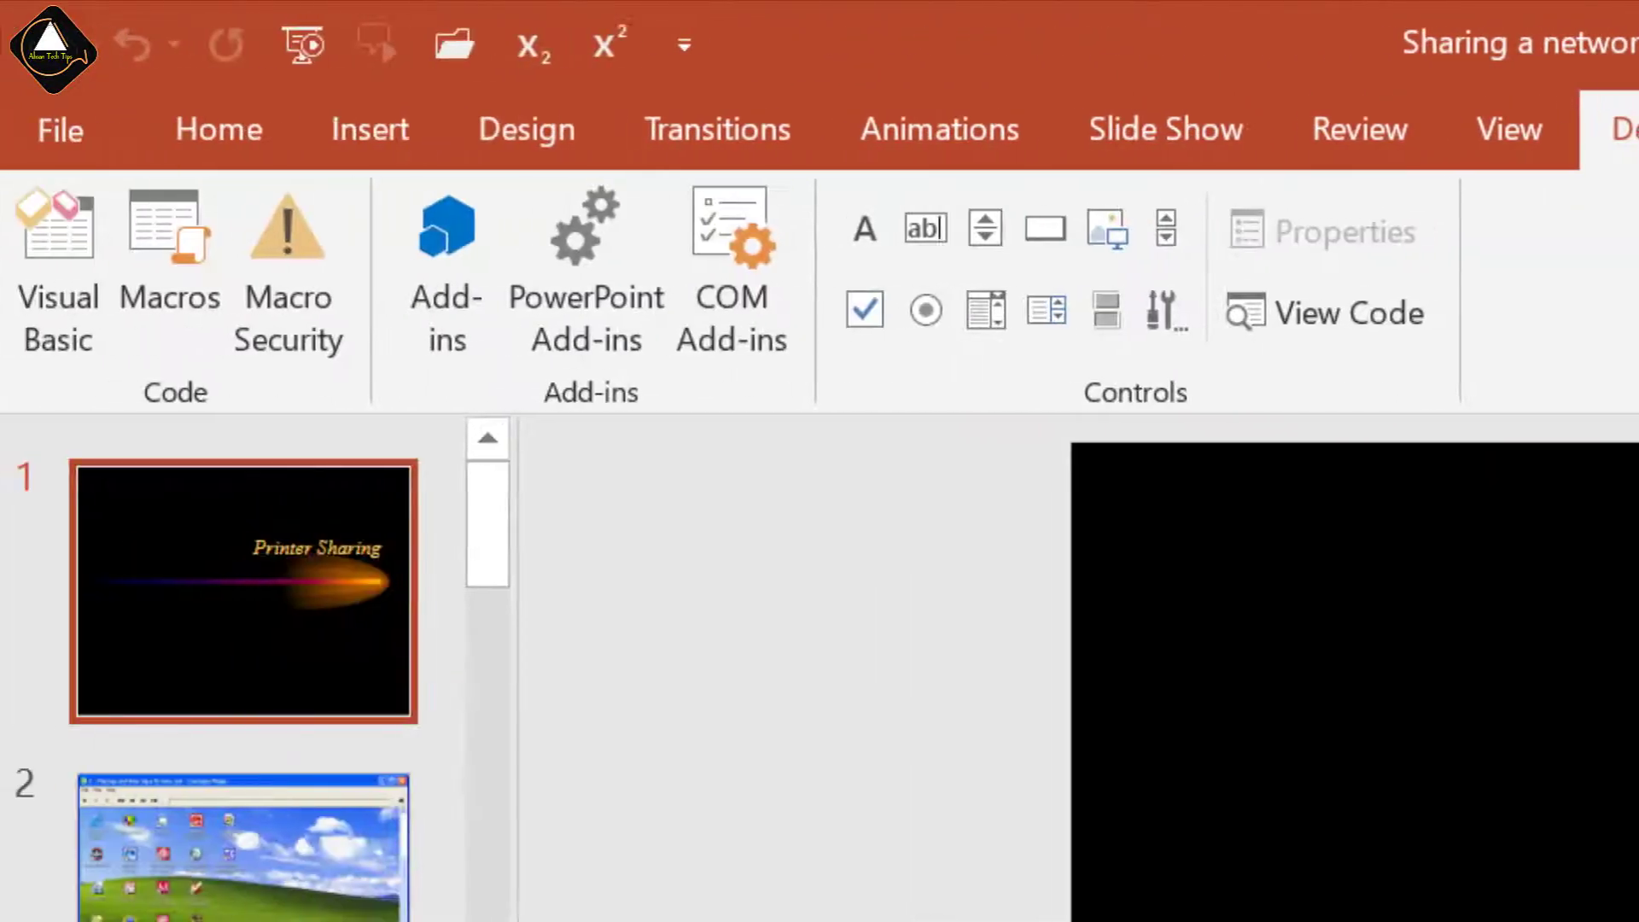
pyautogui.click(60, 307)
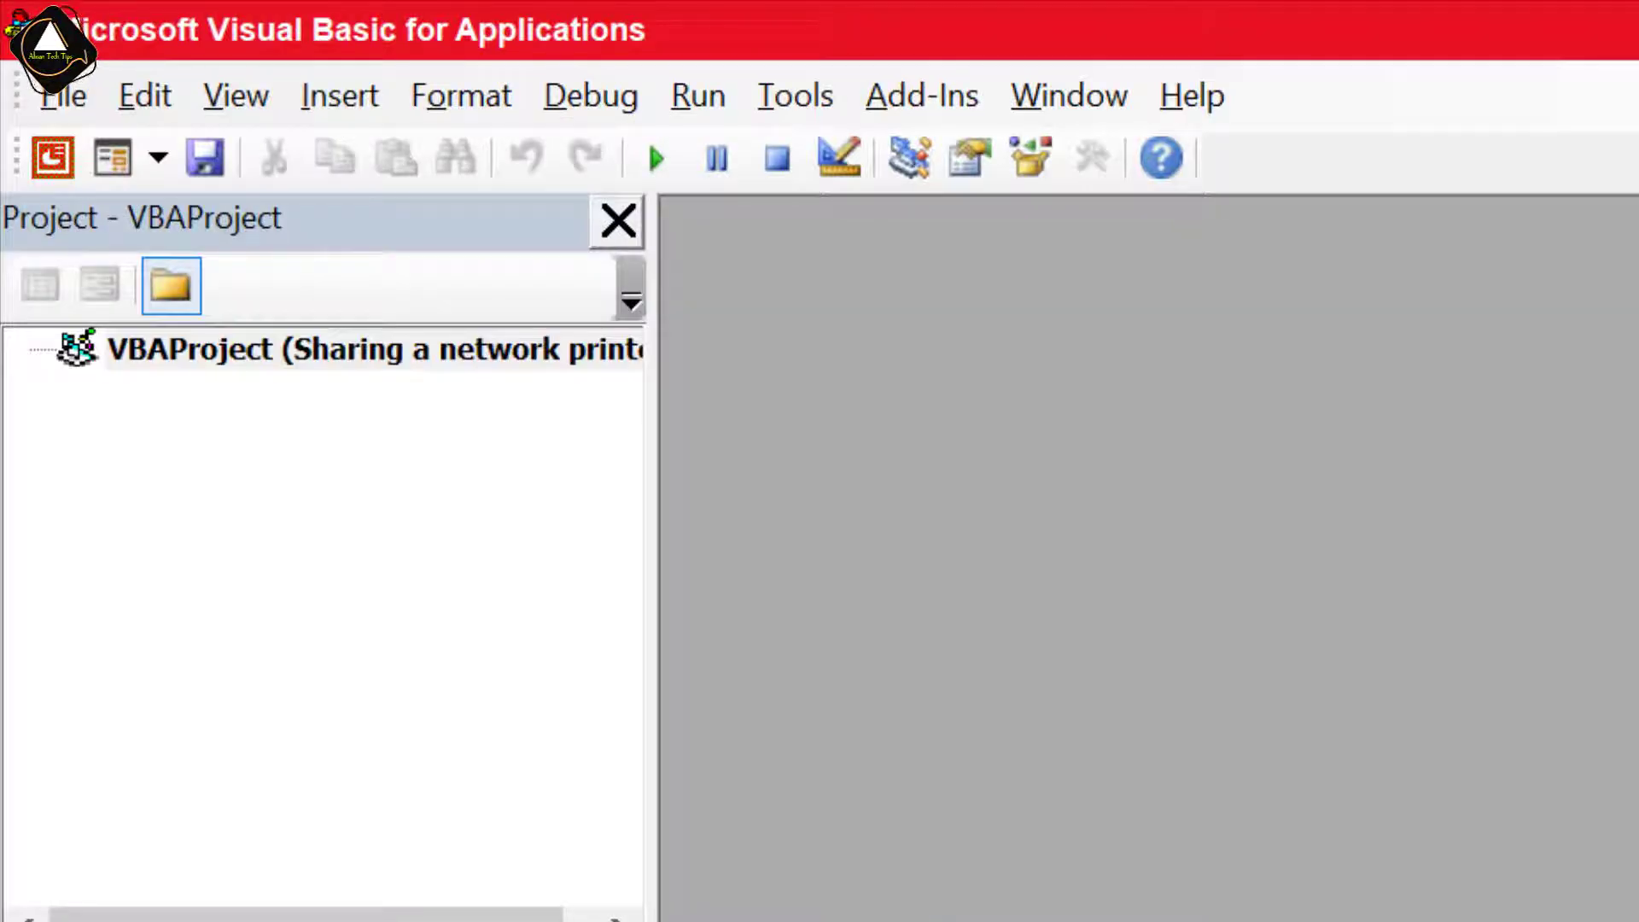
pyautogui.click(338, 97)
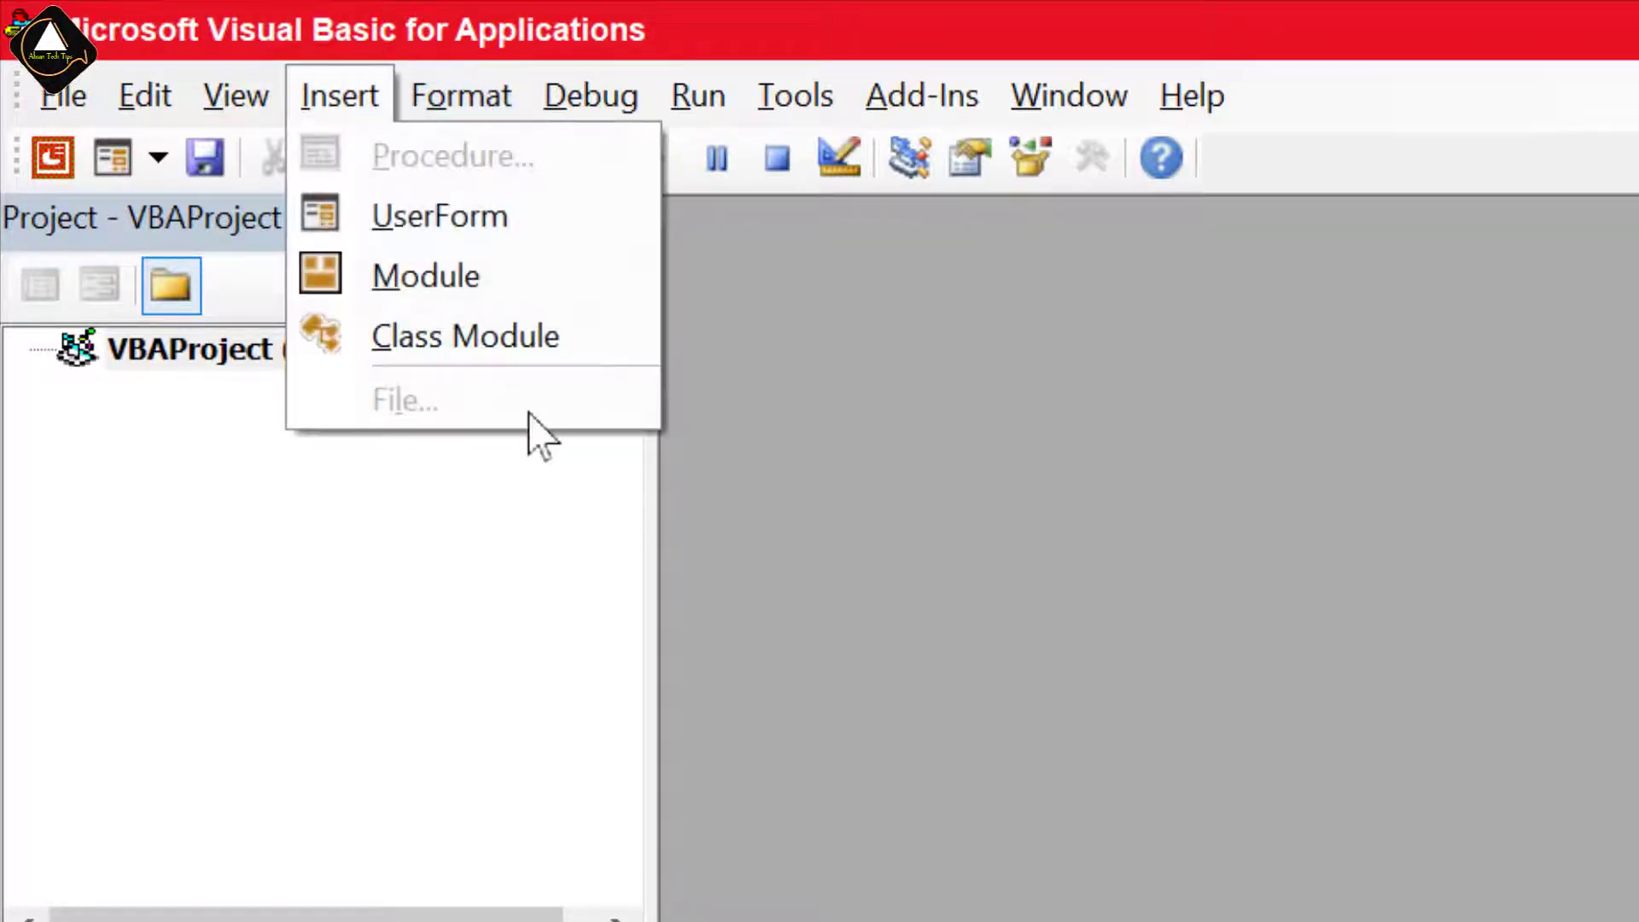
pyautogui.click(427, 275)
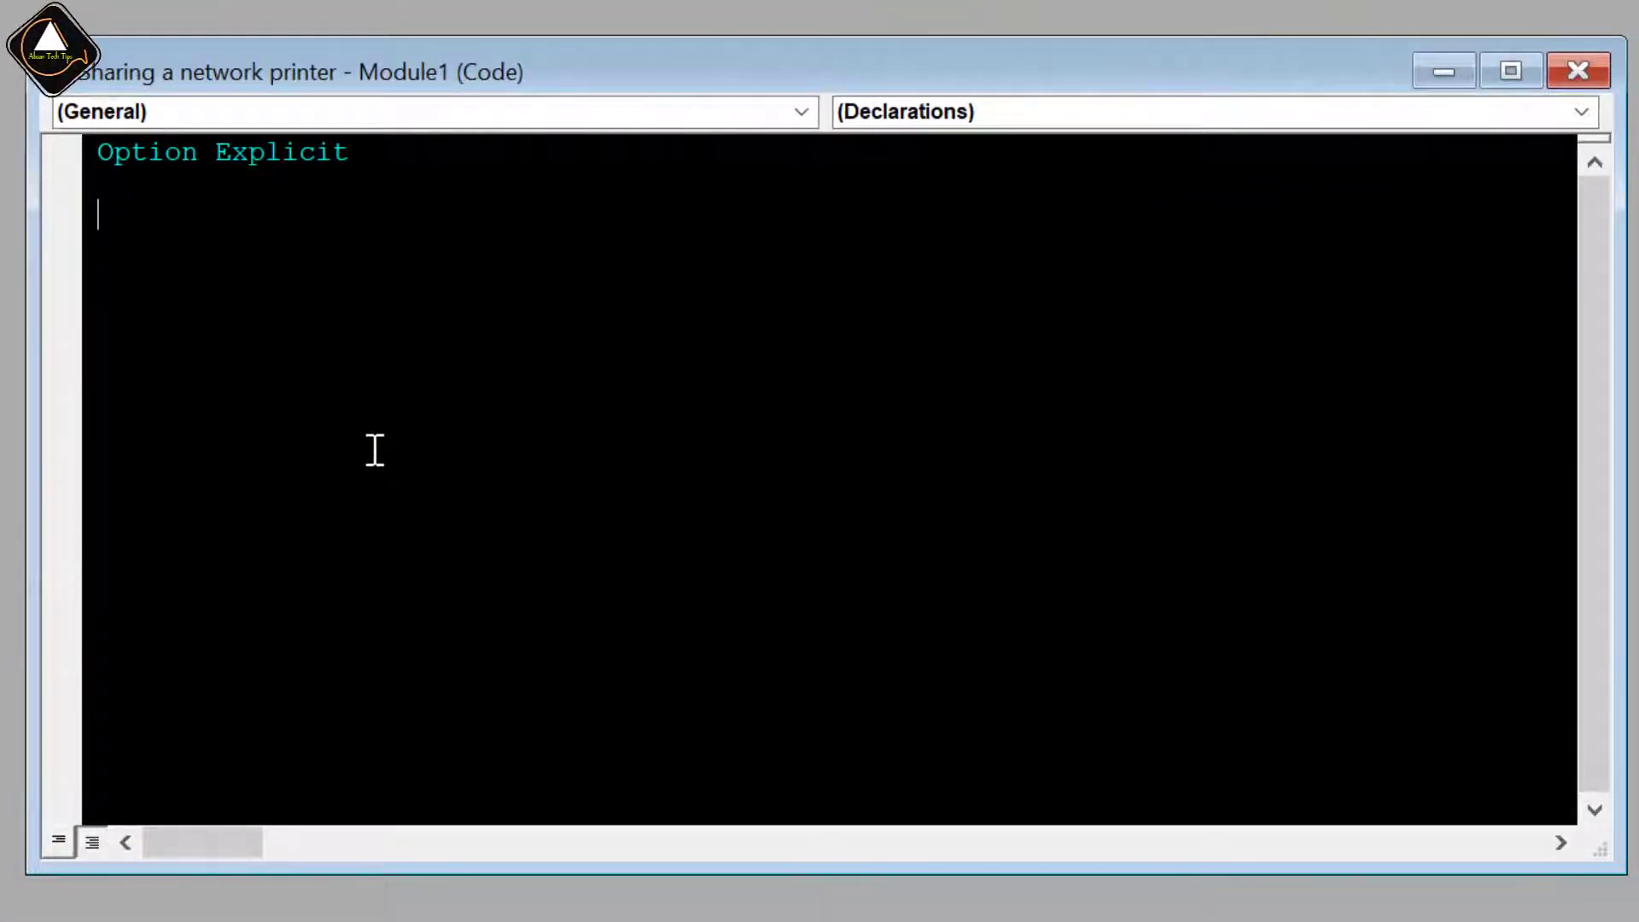
# - Declare the empty procedure Sub Display_NextSlide() with a blank line inside it
pyautogui.write('s')
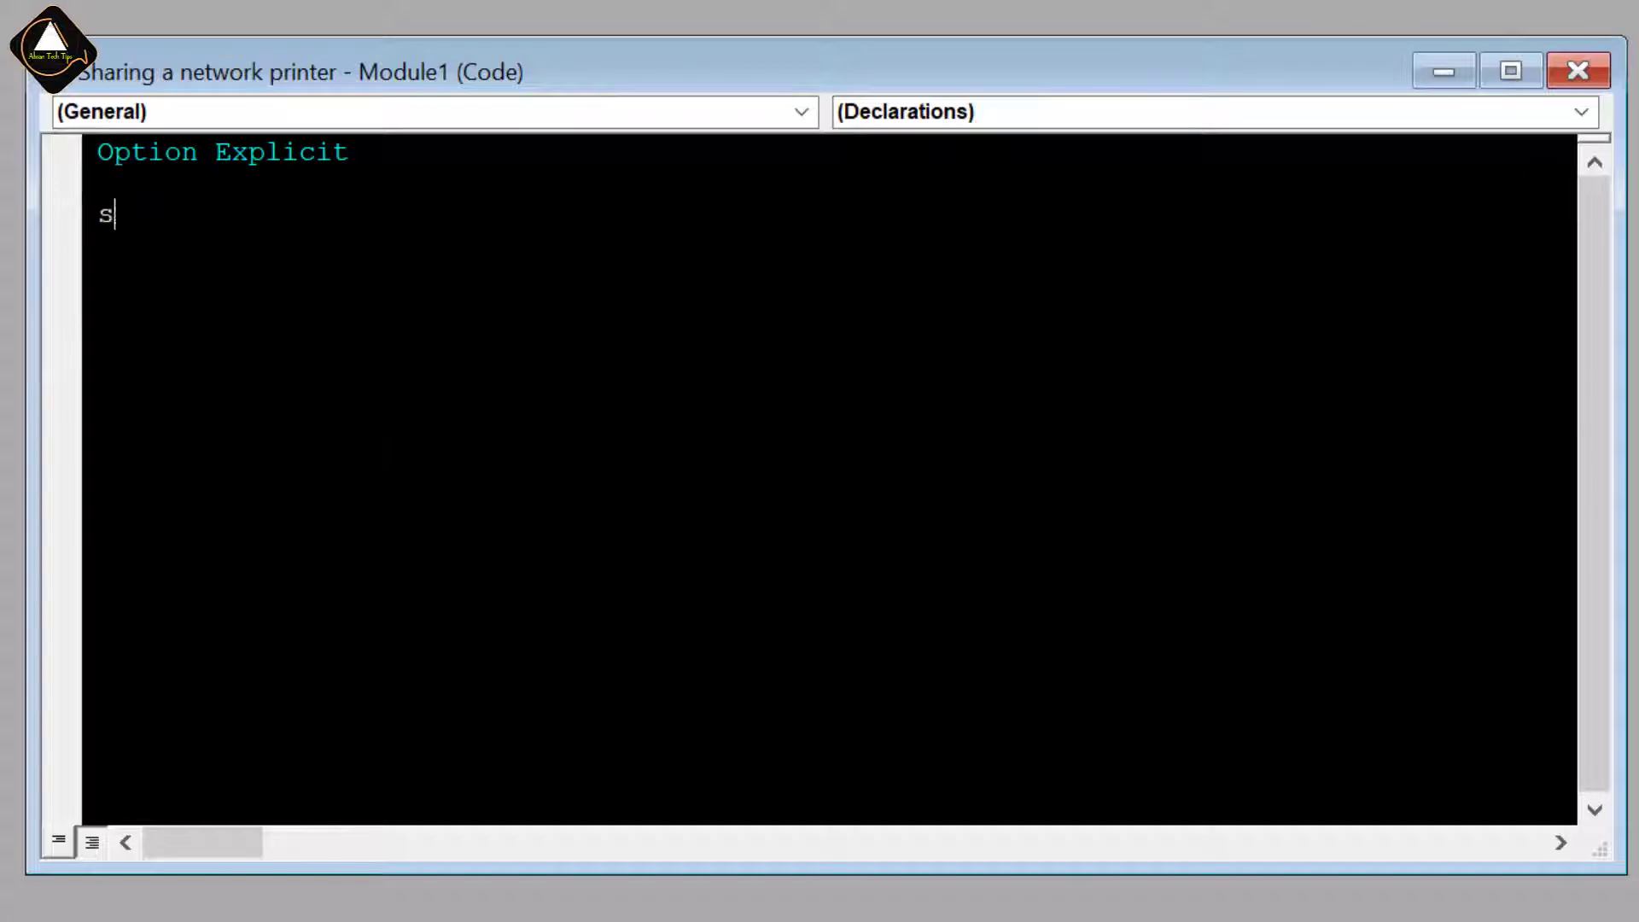
pyautogui.write('ub ')
pyautogui.write('Di')
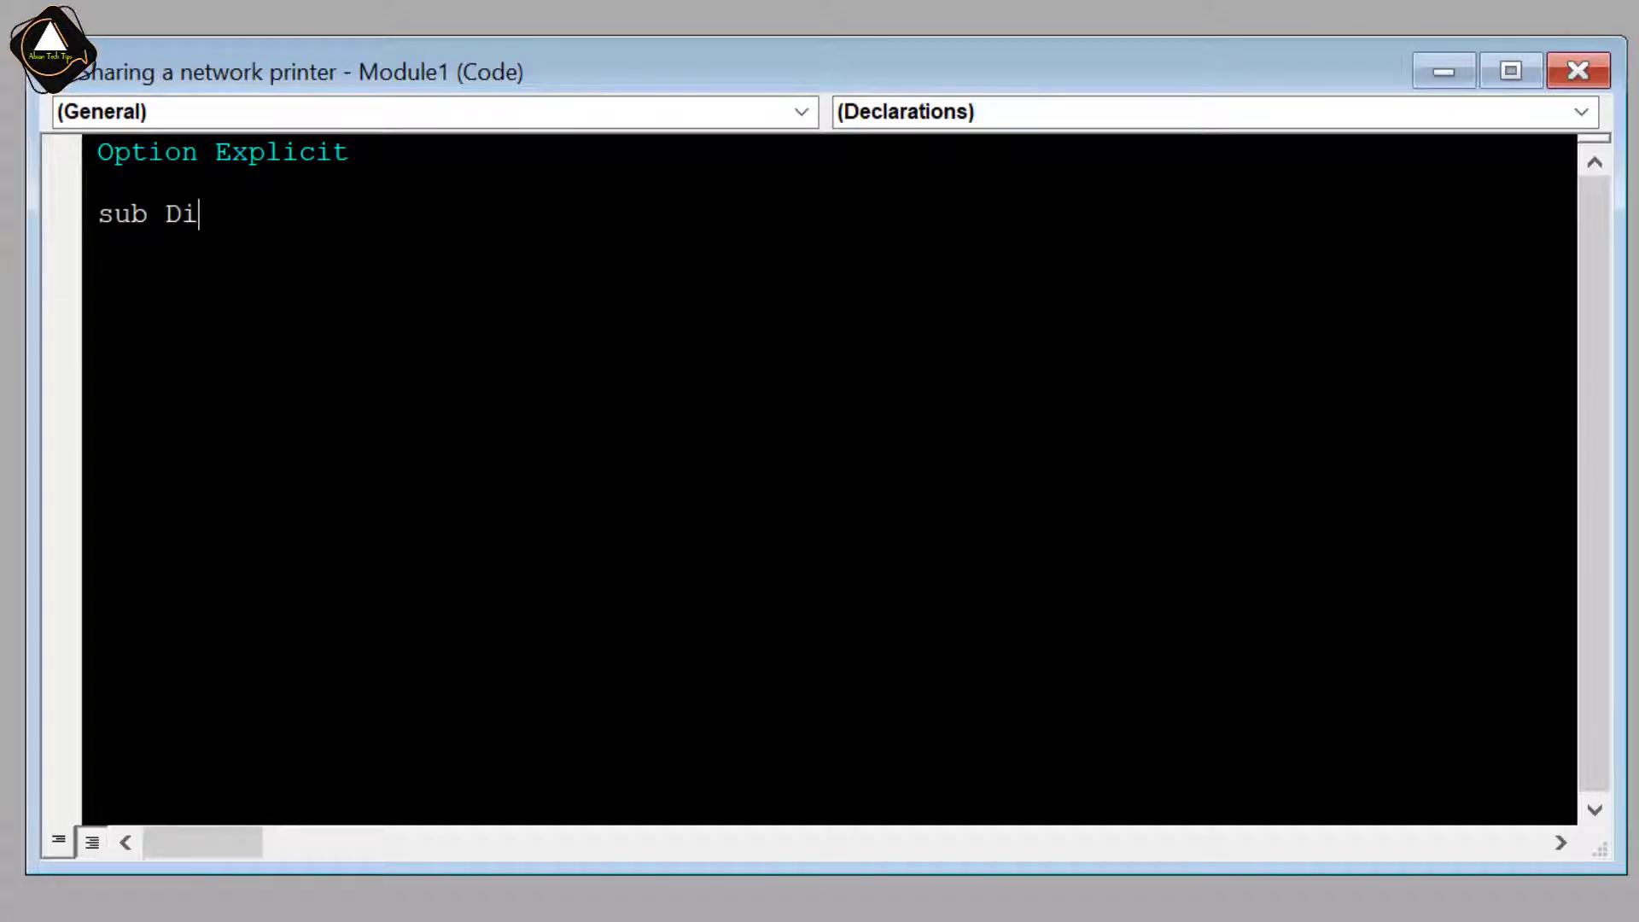
pyautogui.write('splay_')
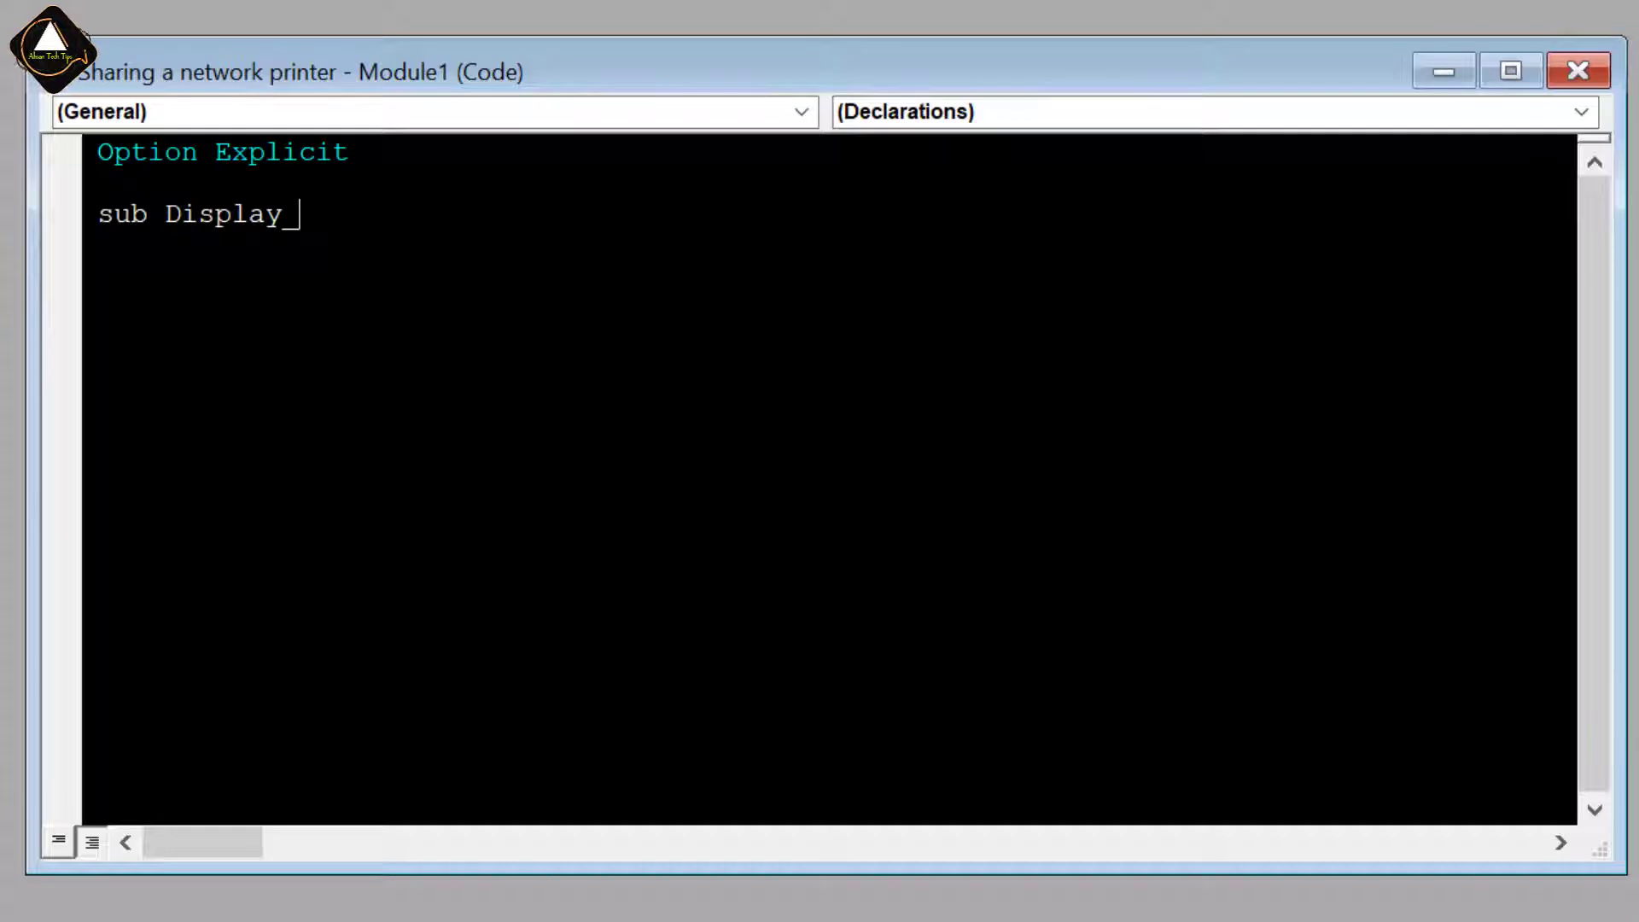
pyautogui.write('Nw')
pyautogui.press('BackSpace')
pyautogui.write('e')
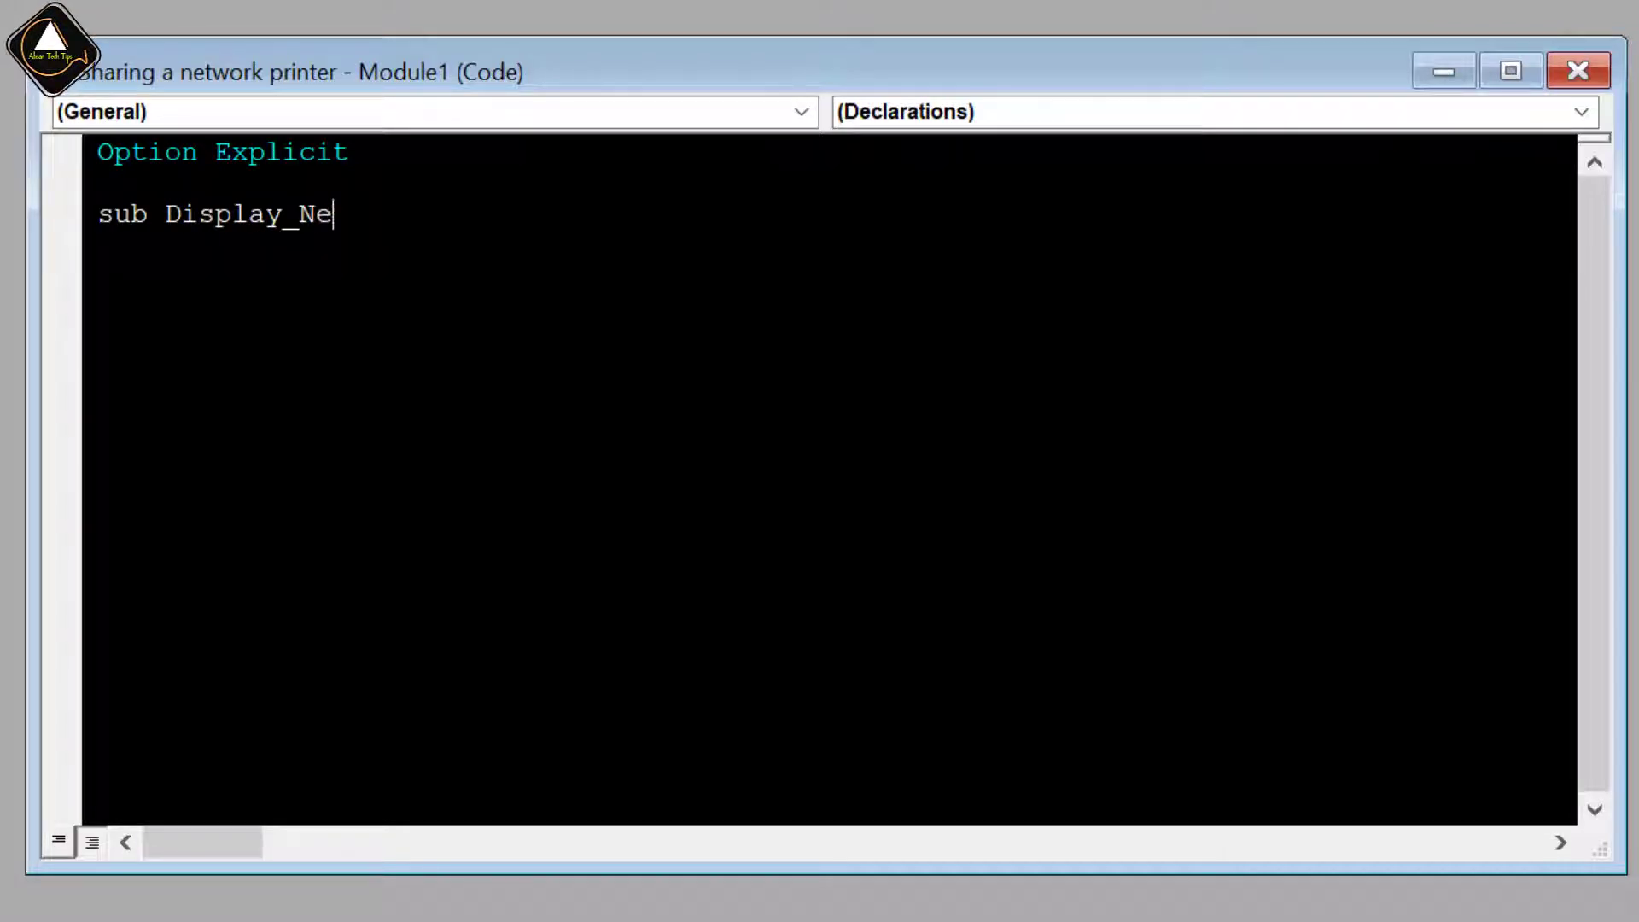
pyautogui.write('xtSlid')
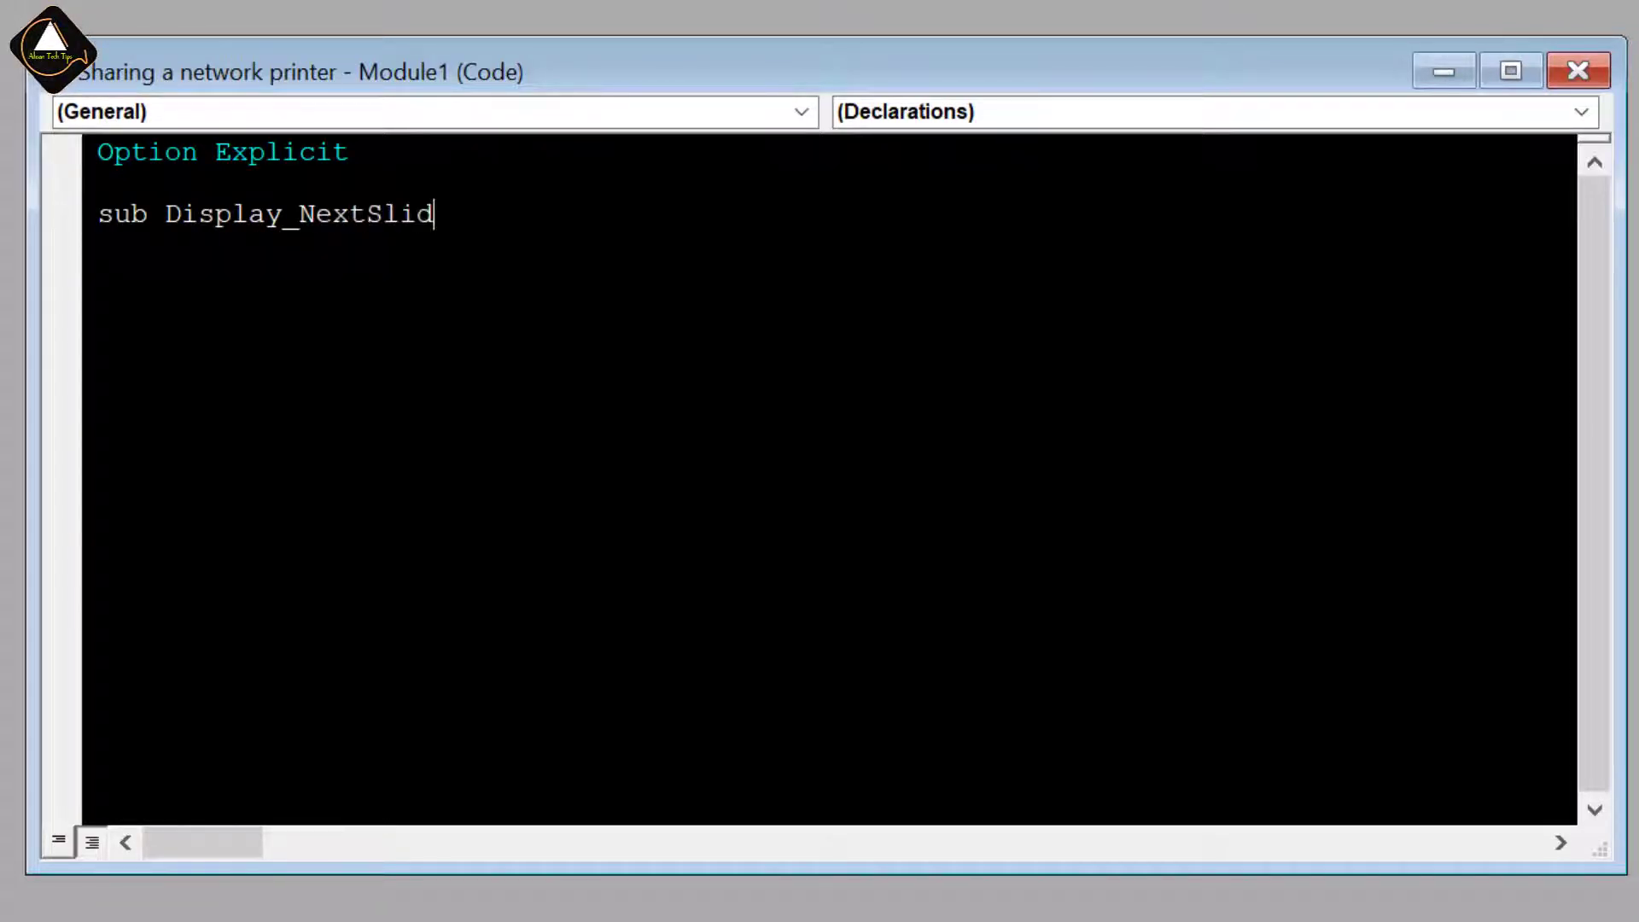
pyautogui.write('e()')
pyautogui.press('Return')
pyautogui.press('Return')
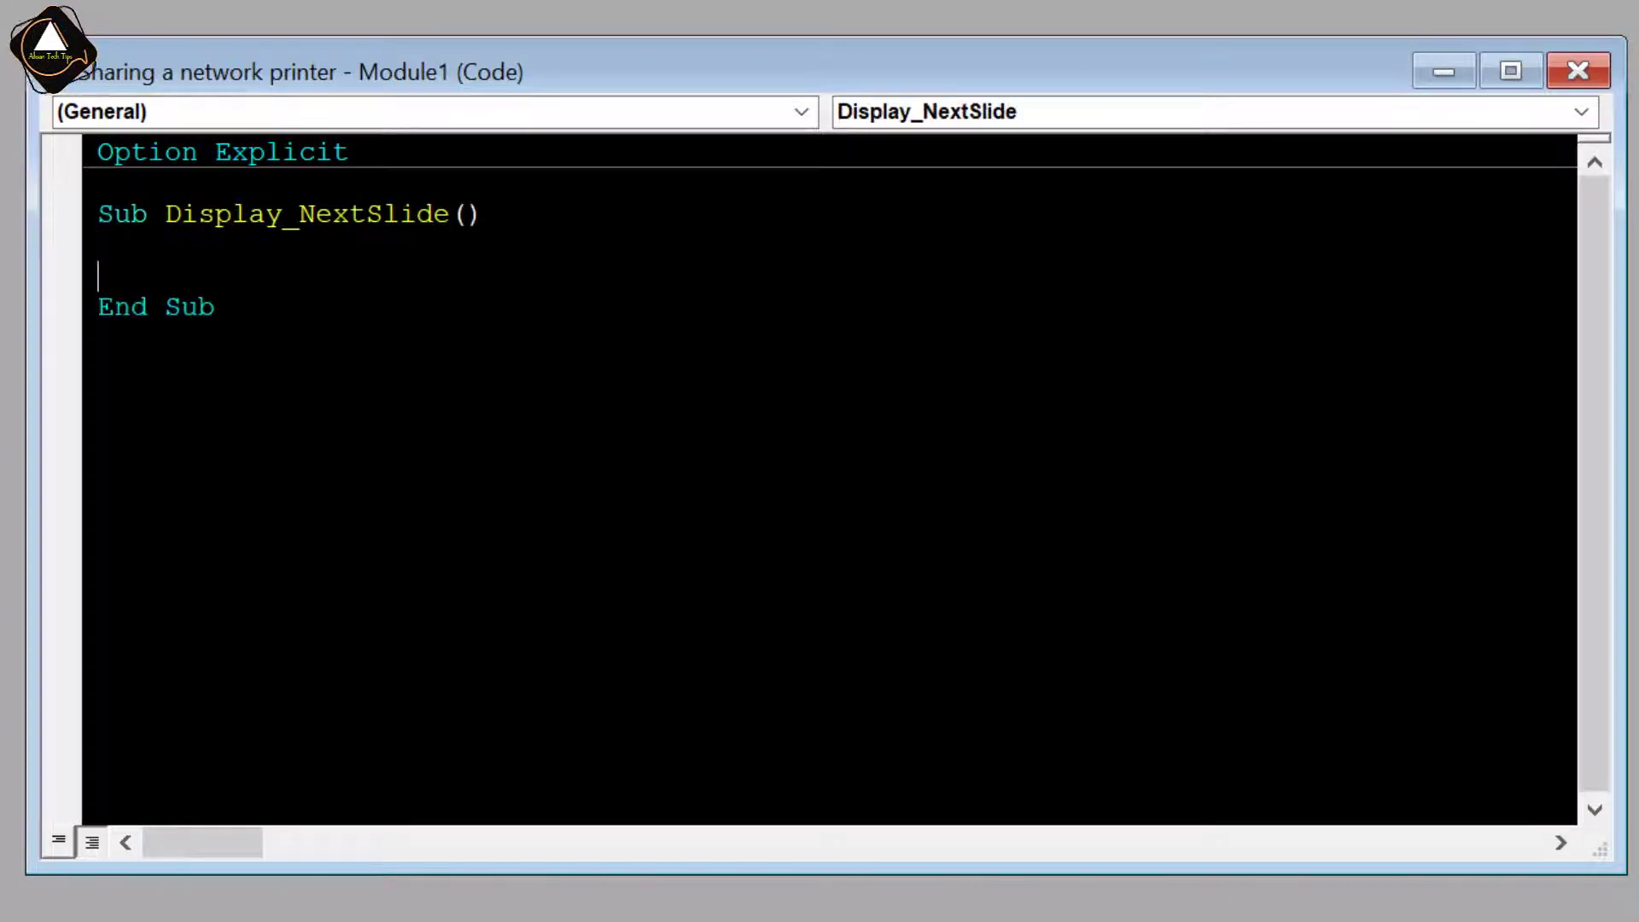
pyautogui.press('Return')
pyautogui.press('Return')
pyautogui.press('Up')
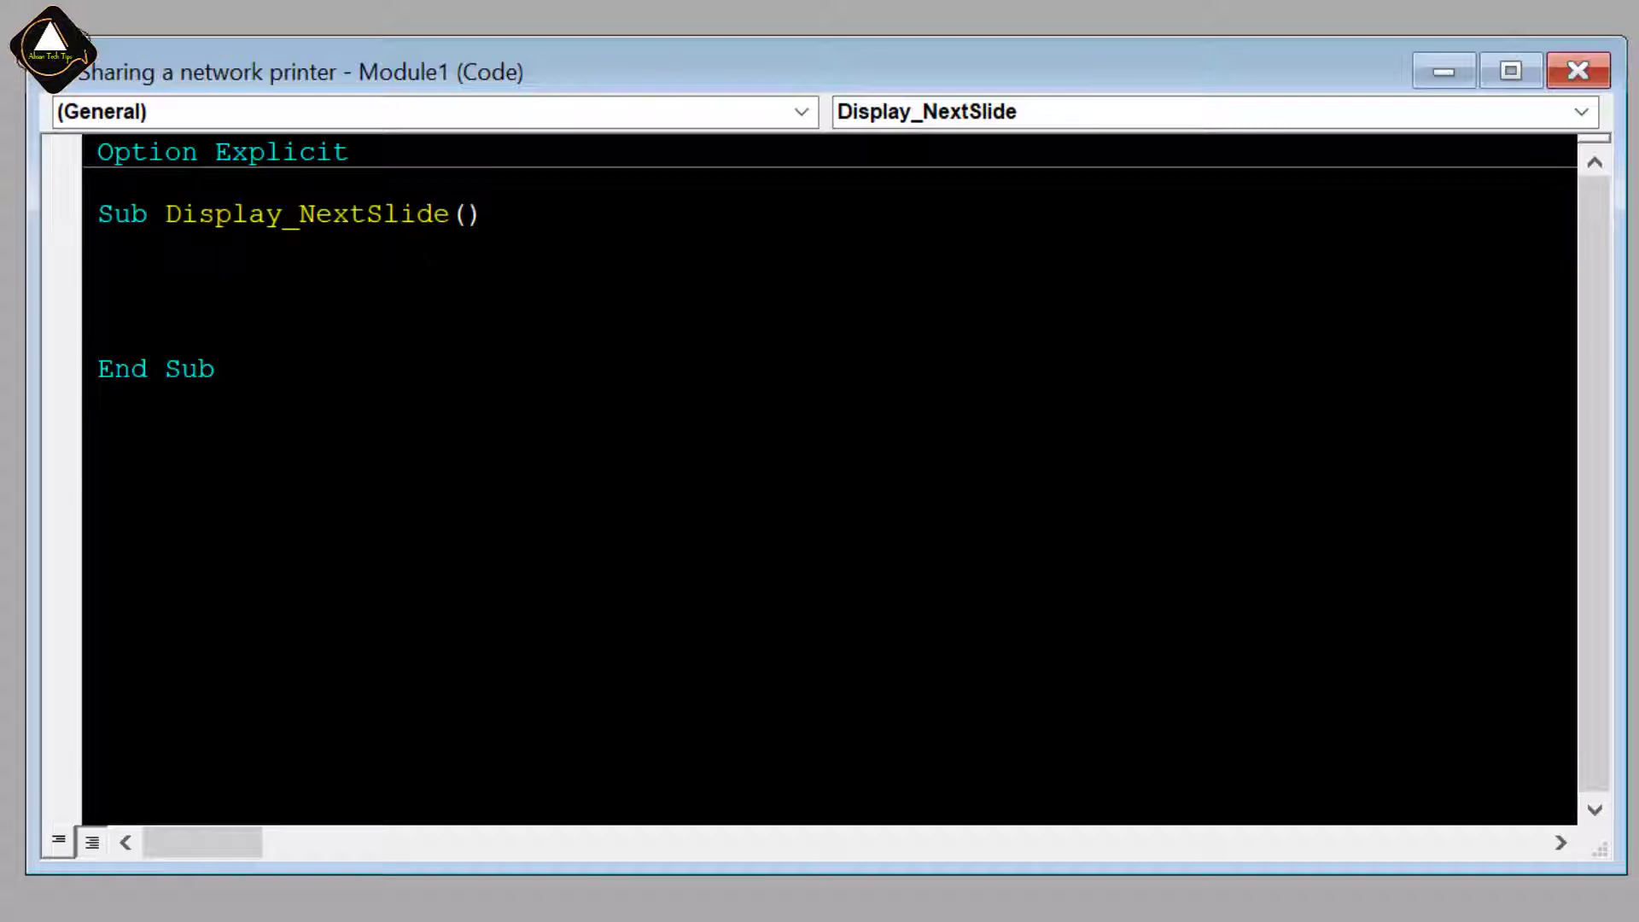
# - Write ActivePresentation.SlideShowWindow.View.Next in the procedure, letting VBA auto-format the line
pyautogui.write('act')
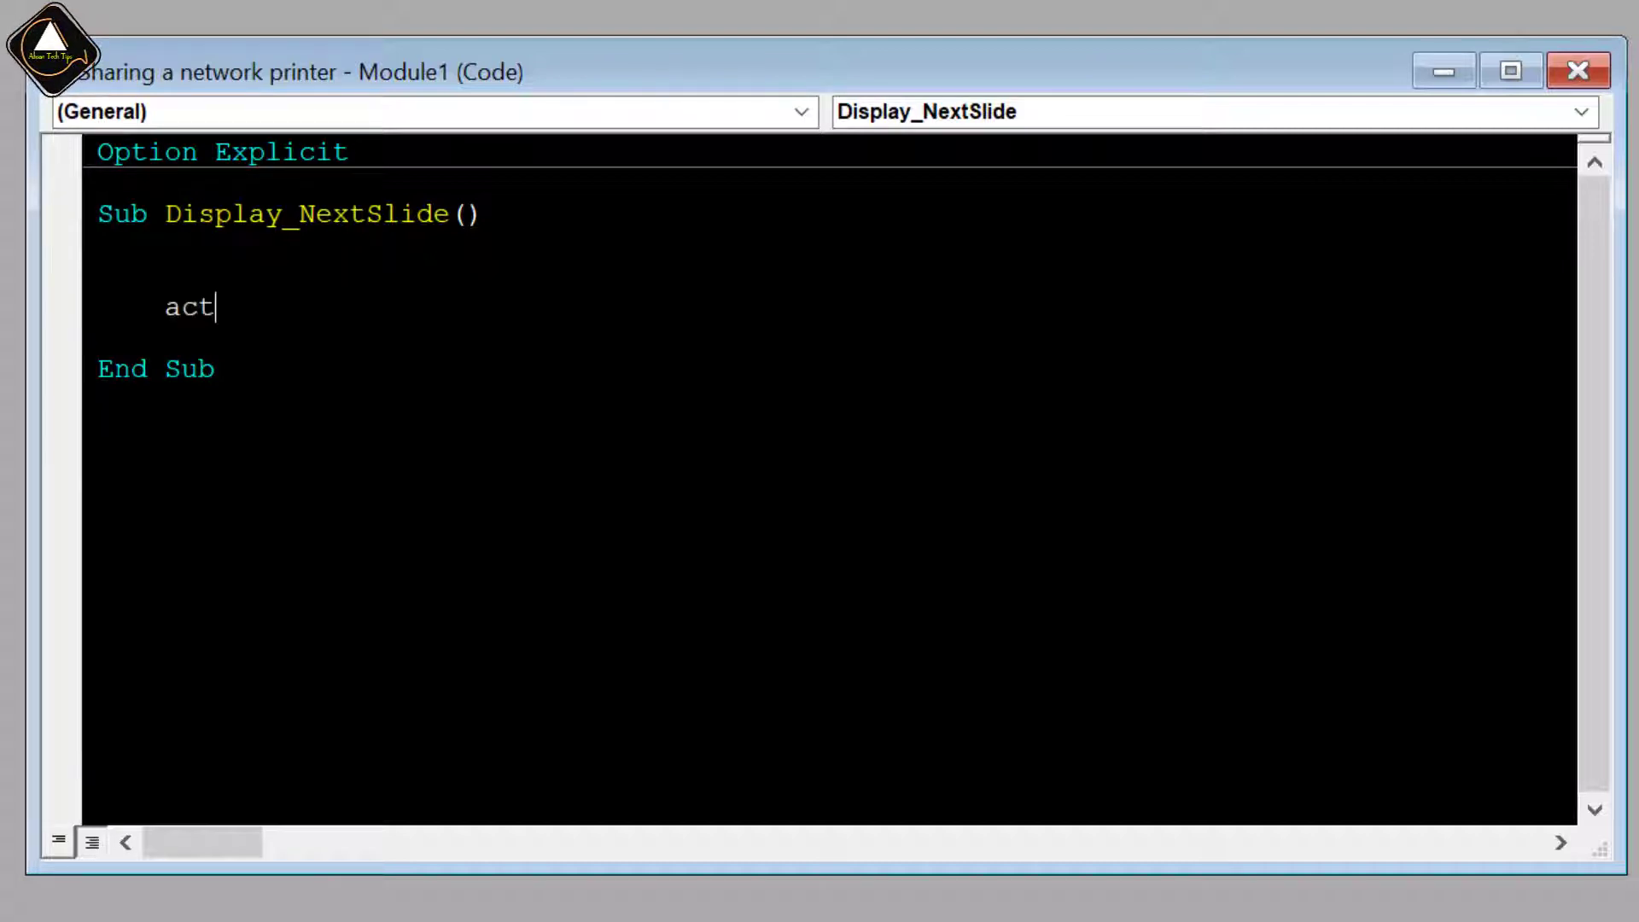
pyautogui.write('ivepresent')
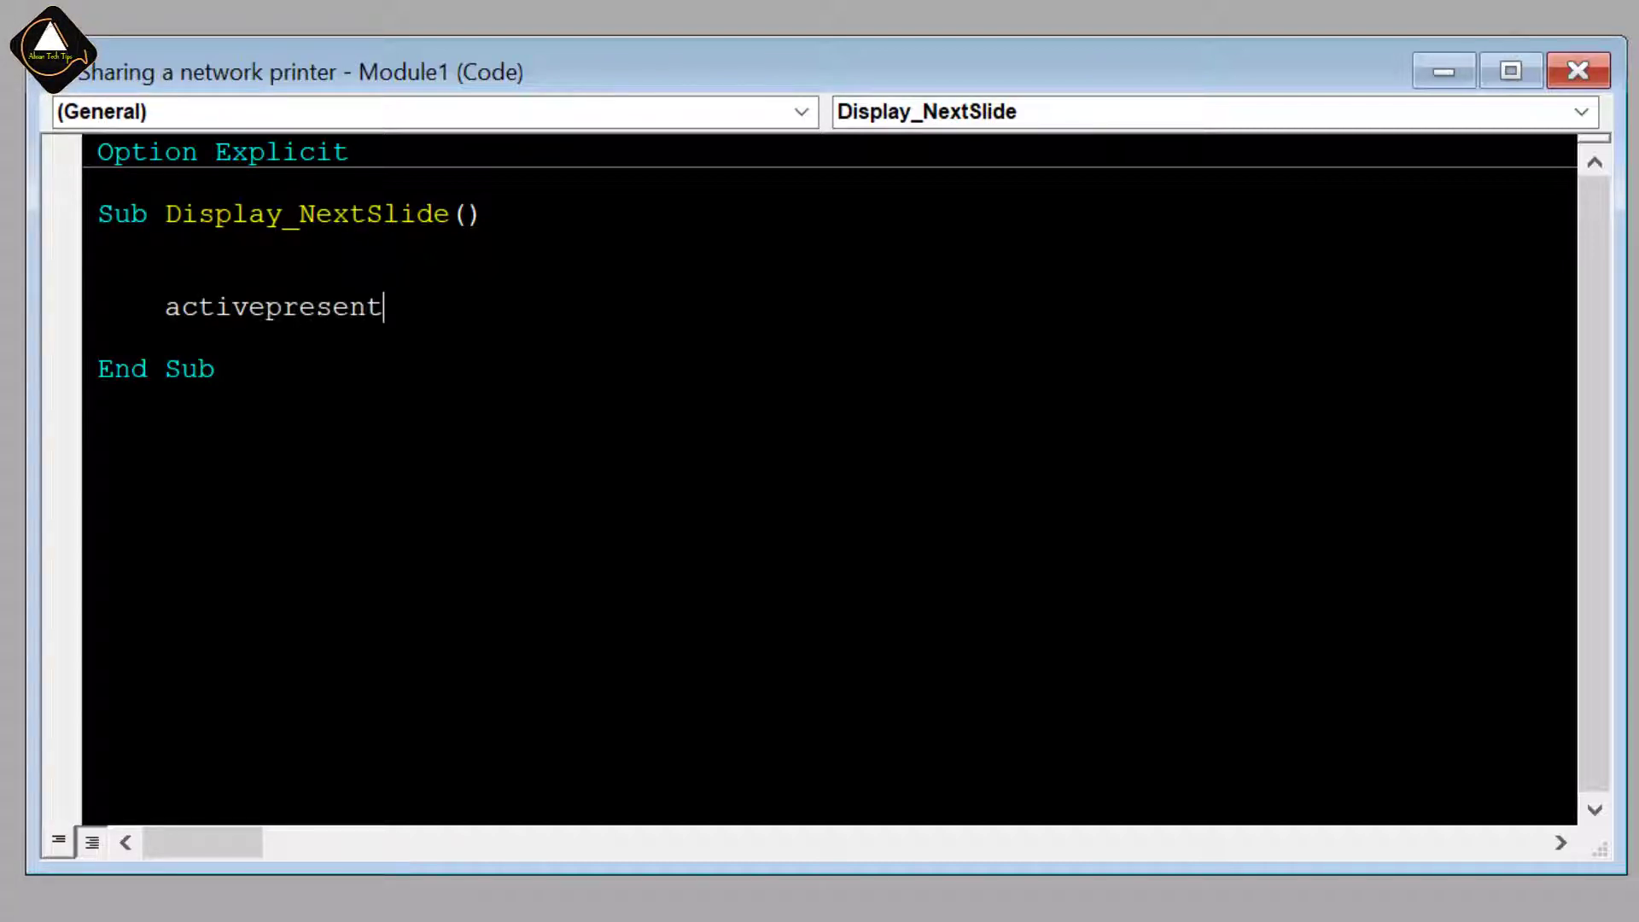
pyautogui.write('ation.')
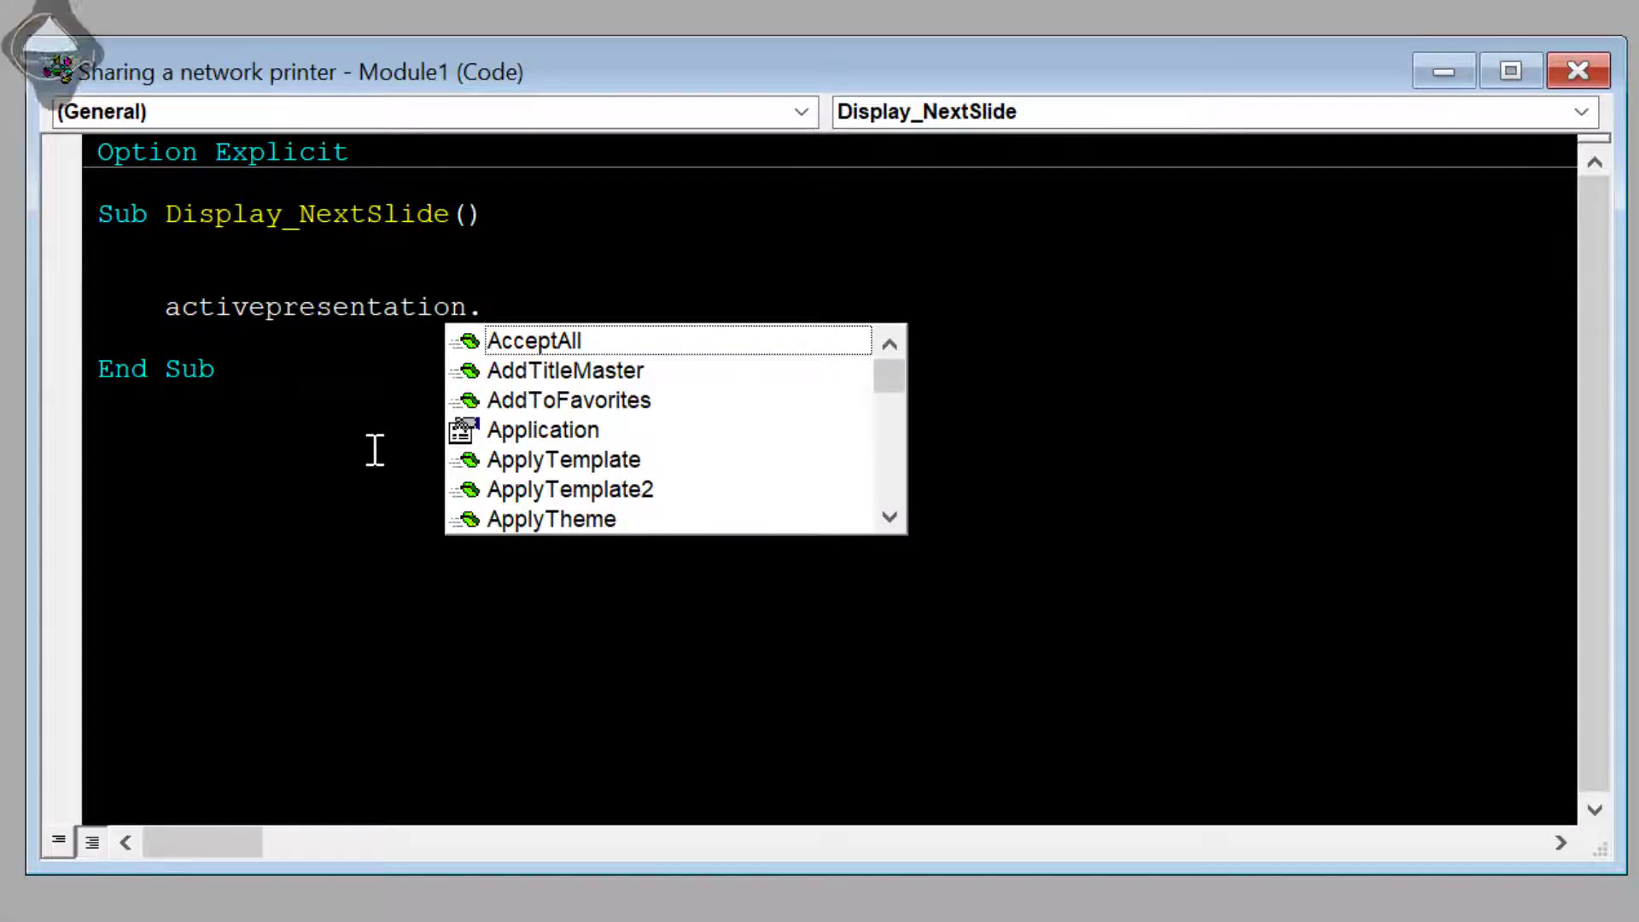
pyautogui.write('sli')
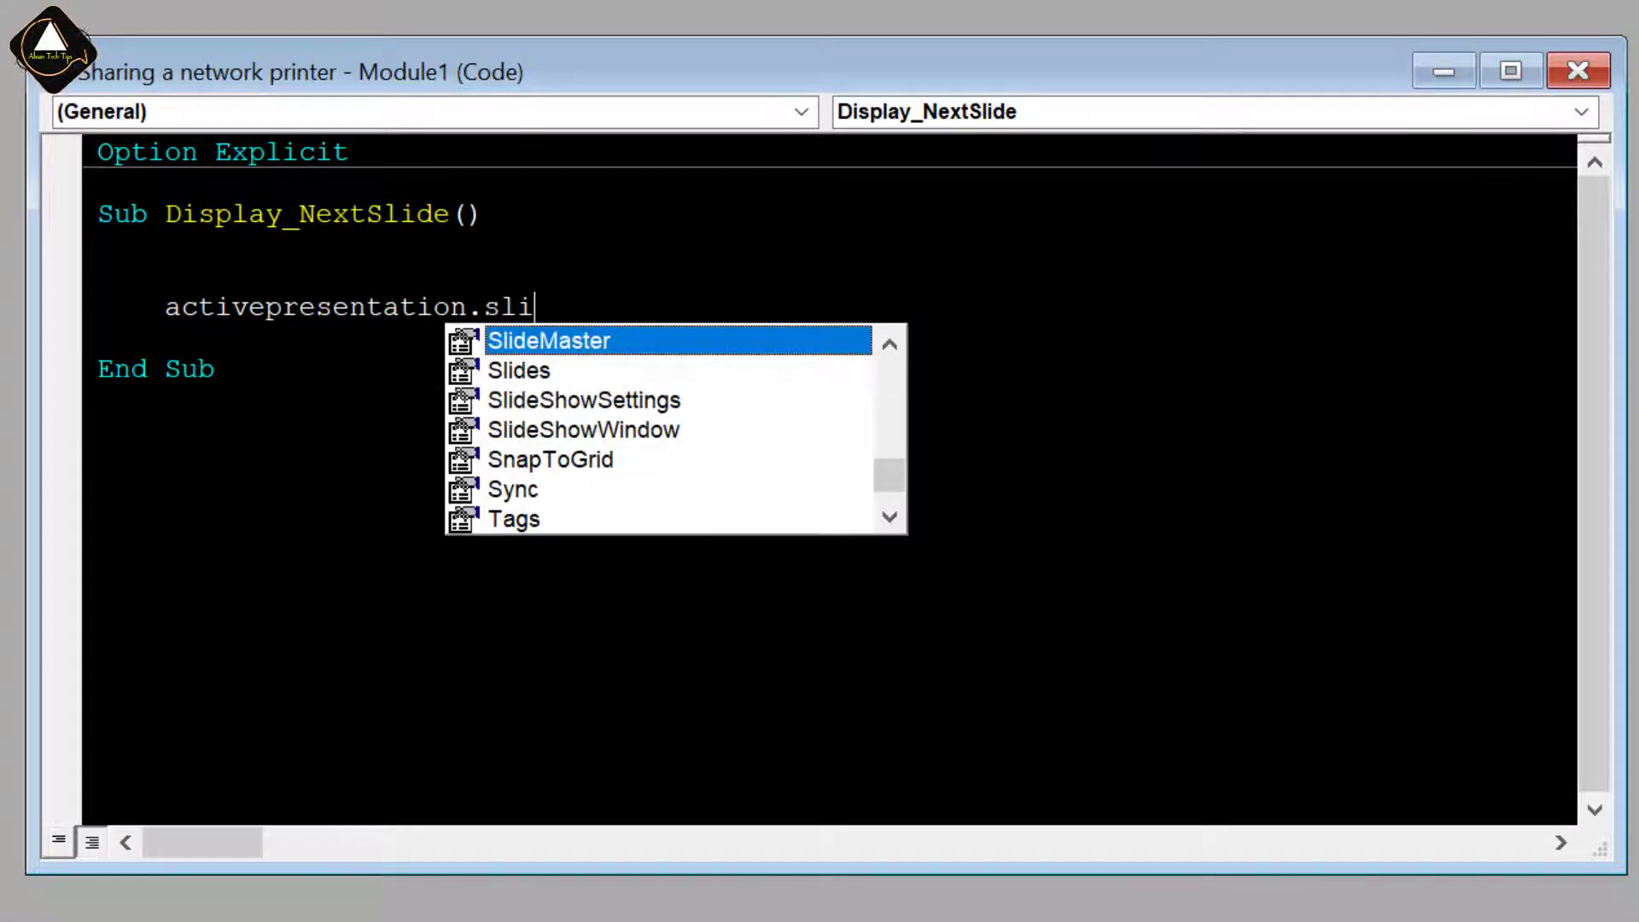
pyautogui.press('Down')
pyautogui.press('Down')
pyautogui.press('Down')
pyautogui.press('Tab')
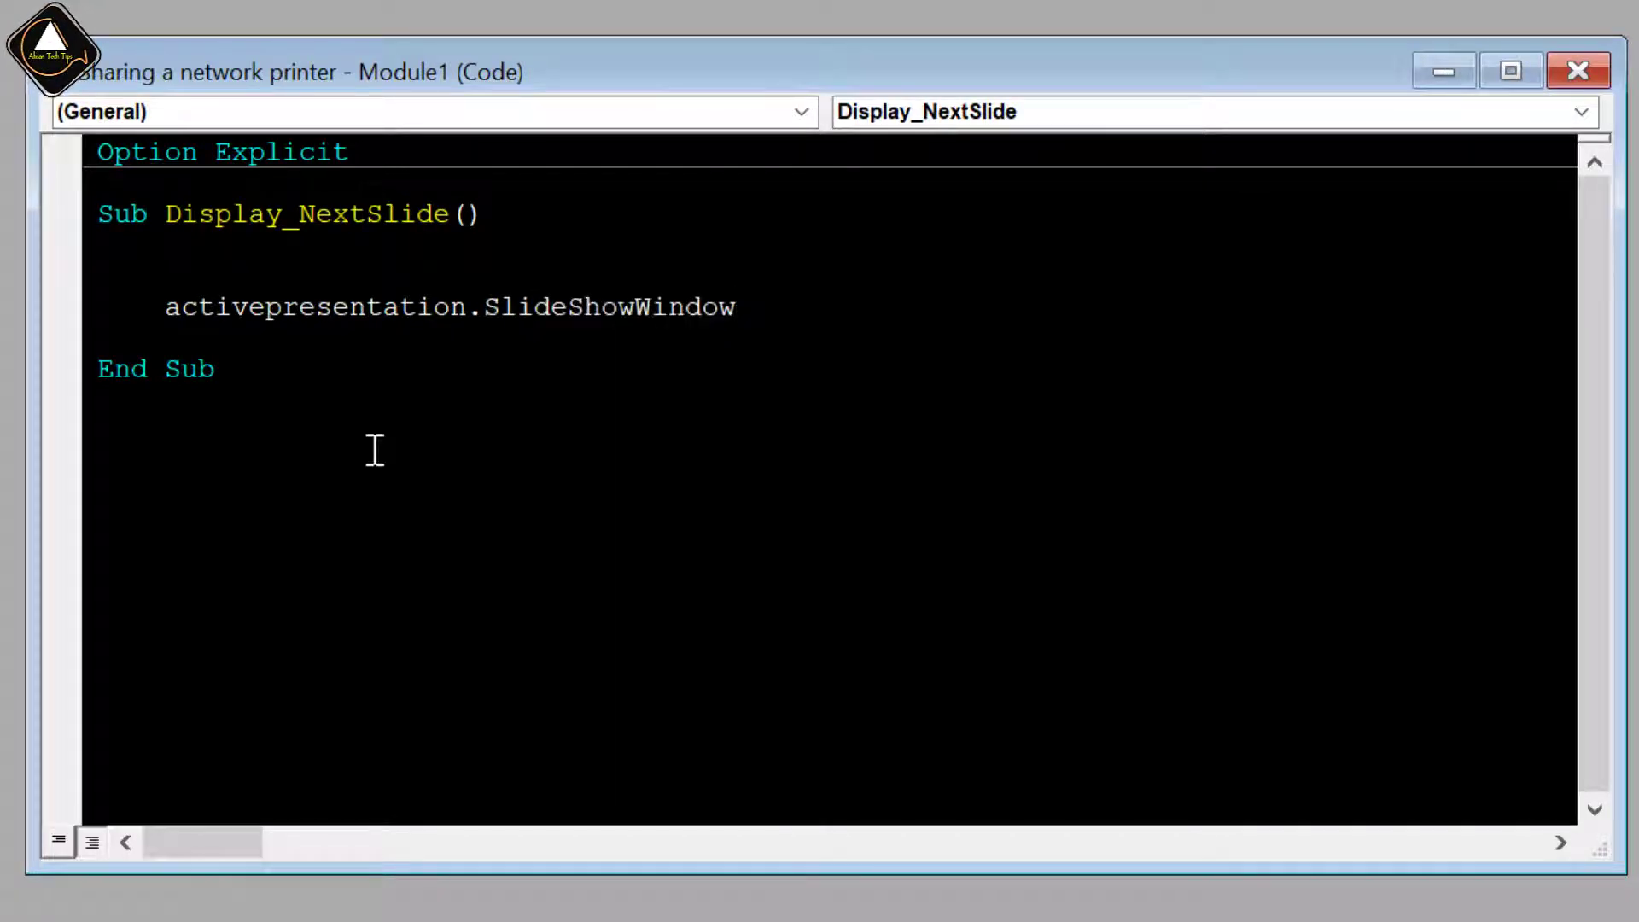
pyautogui.write('.')
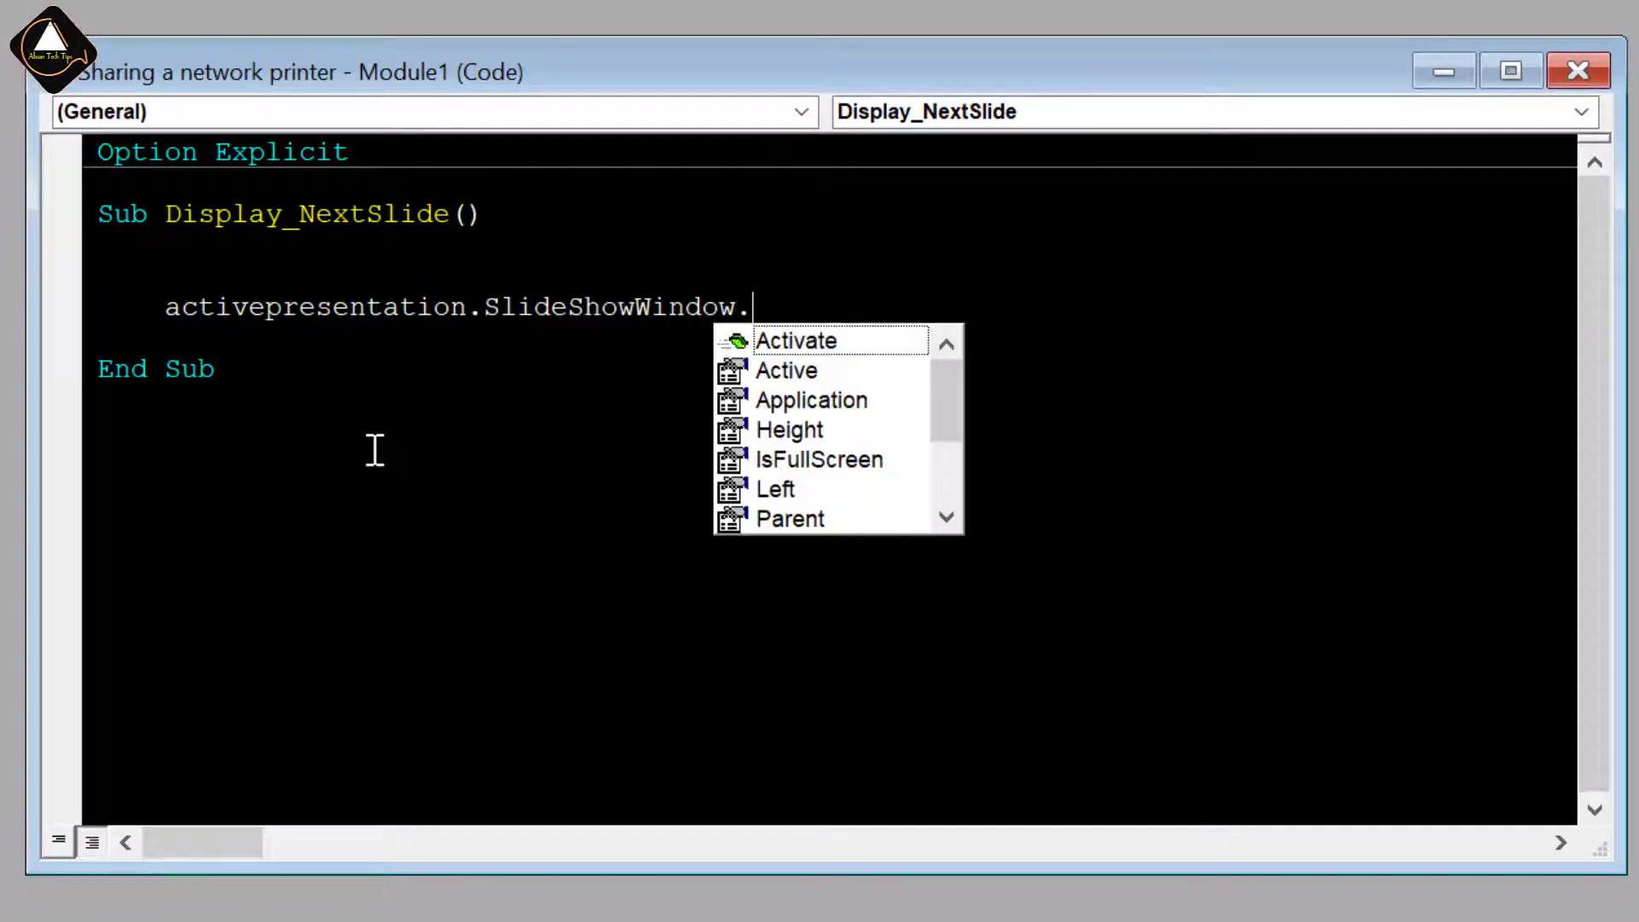
pyautogui.write('vi')
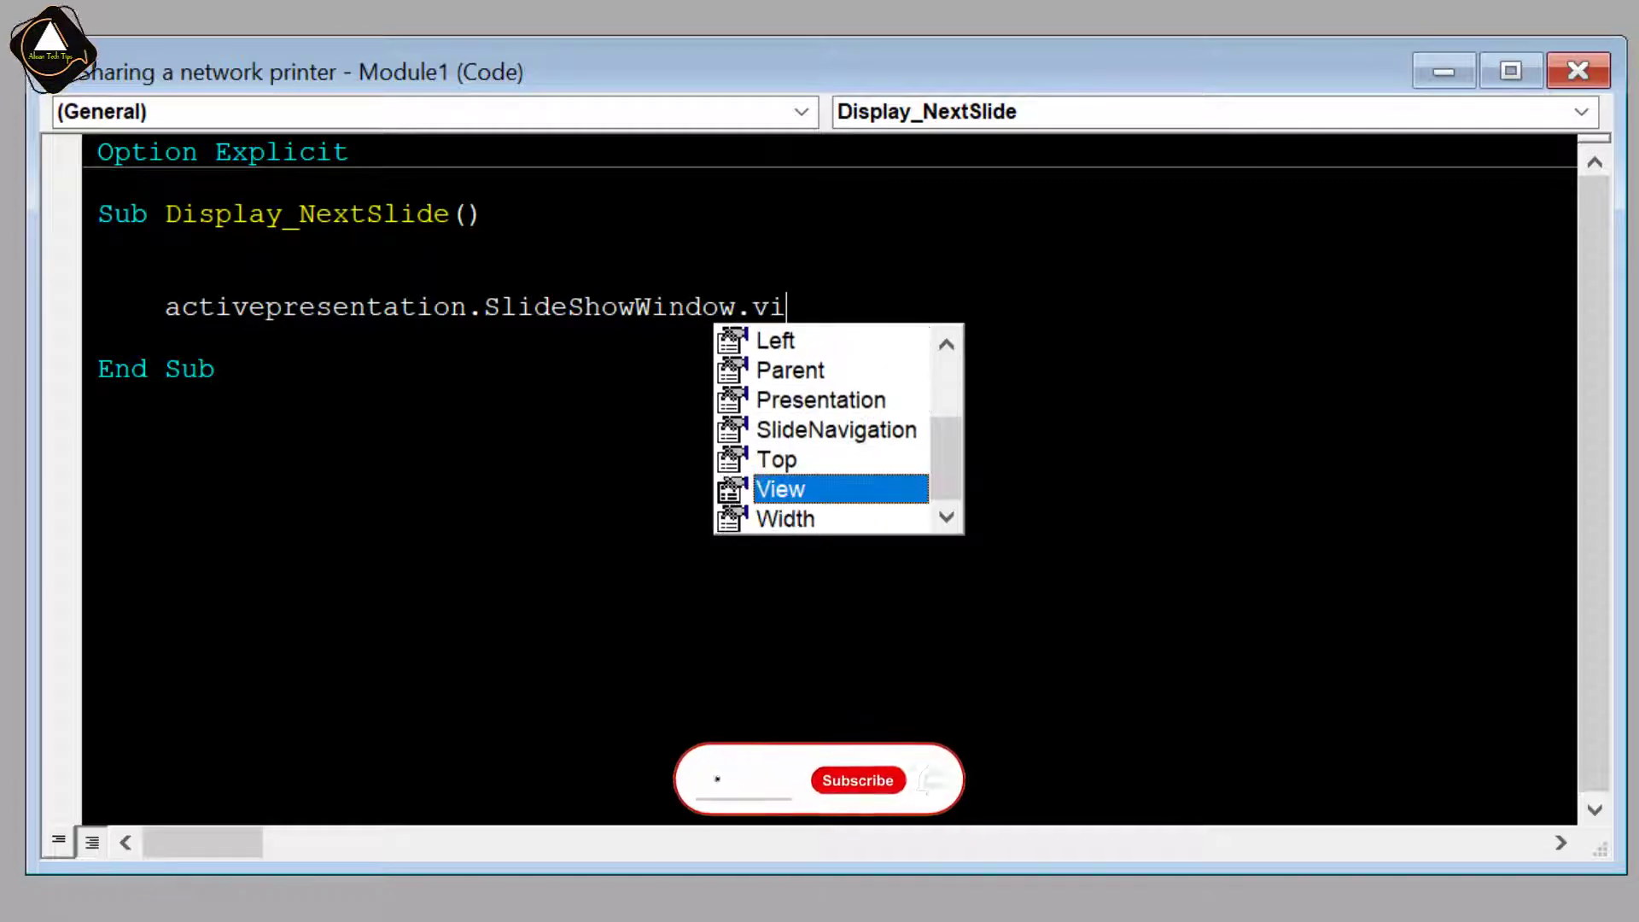
pyautogui.press('Tab')
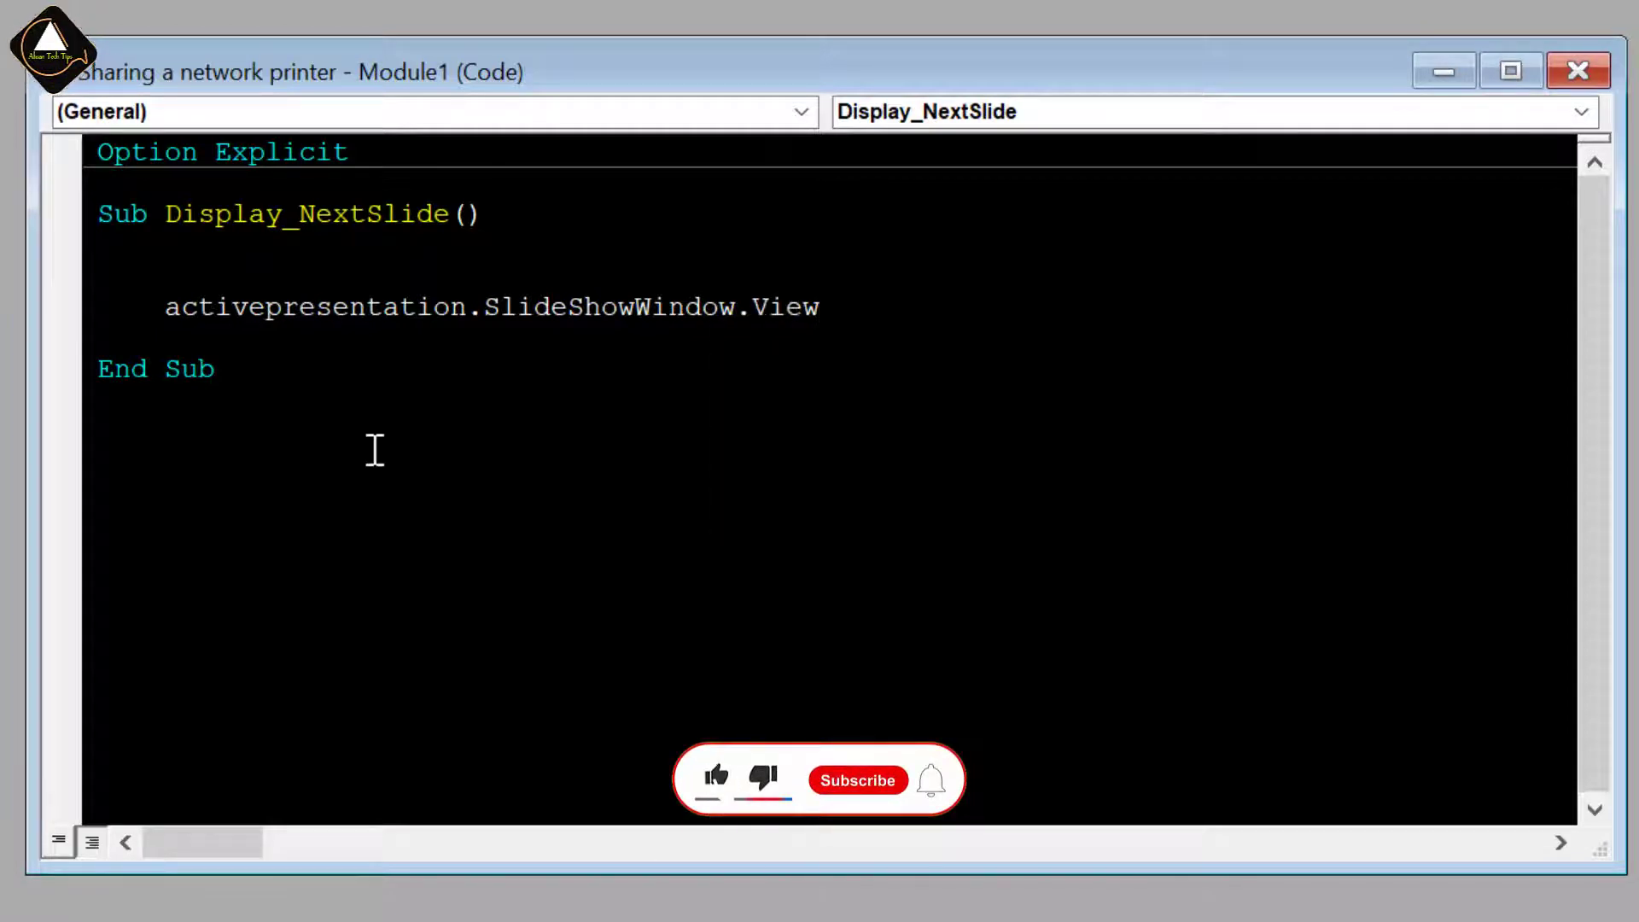
pyautogui.write('.')
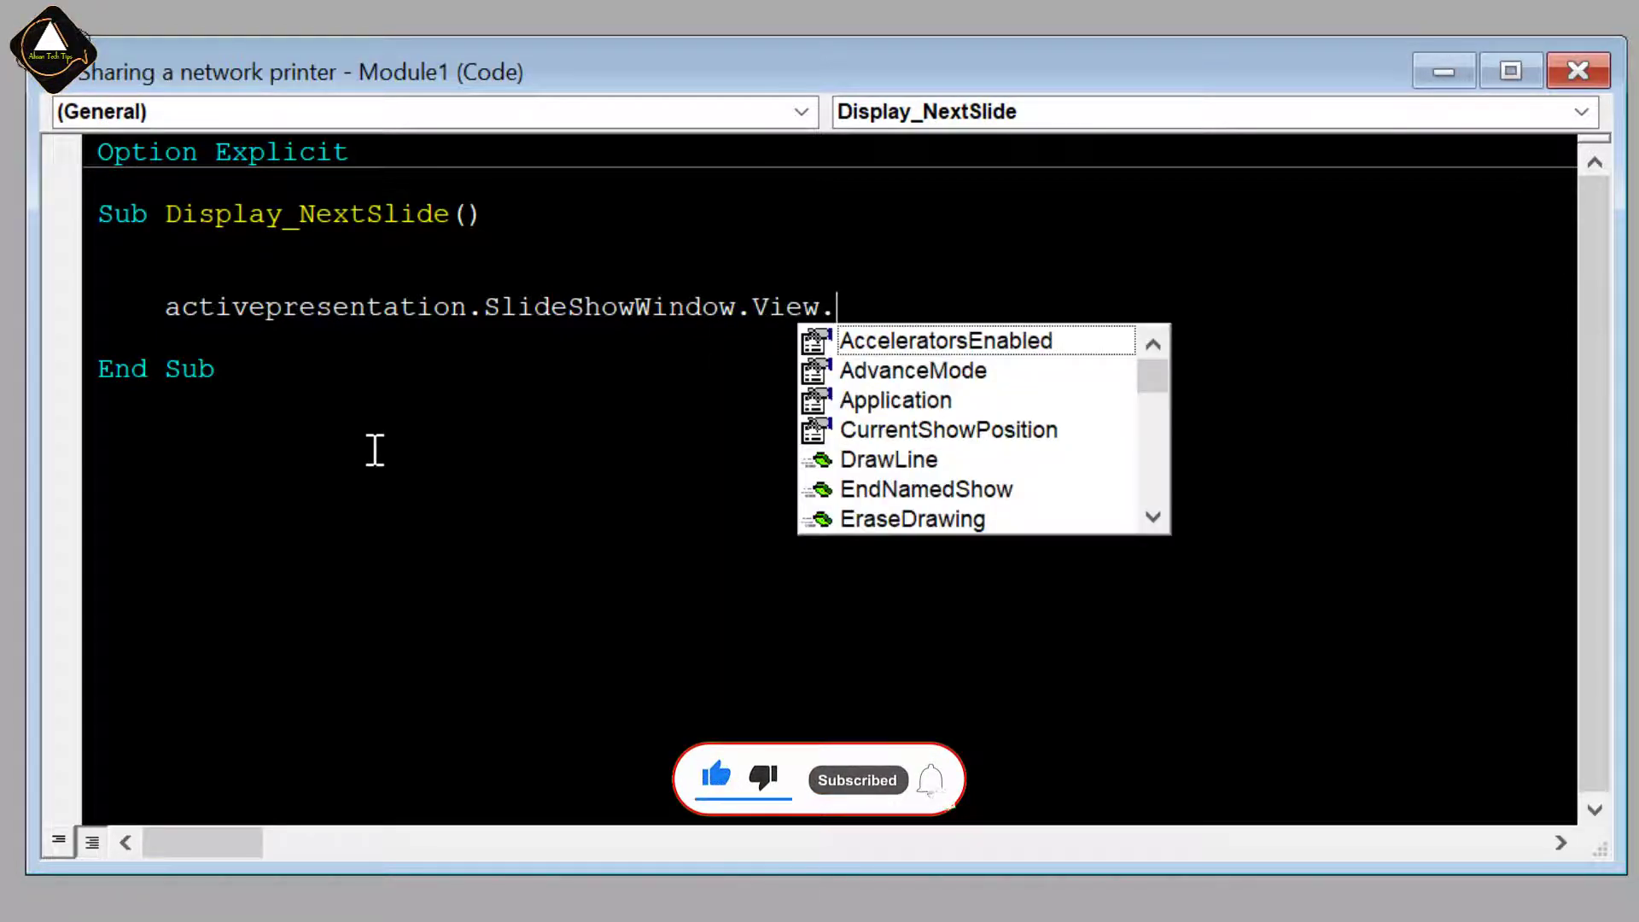
pyautogui.write('nex')
pyautogui.press('Tab')
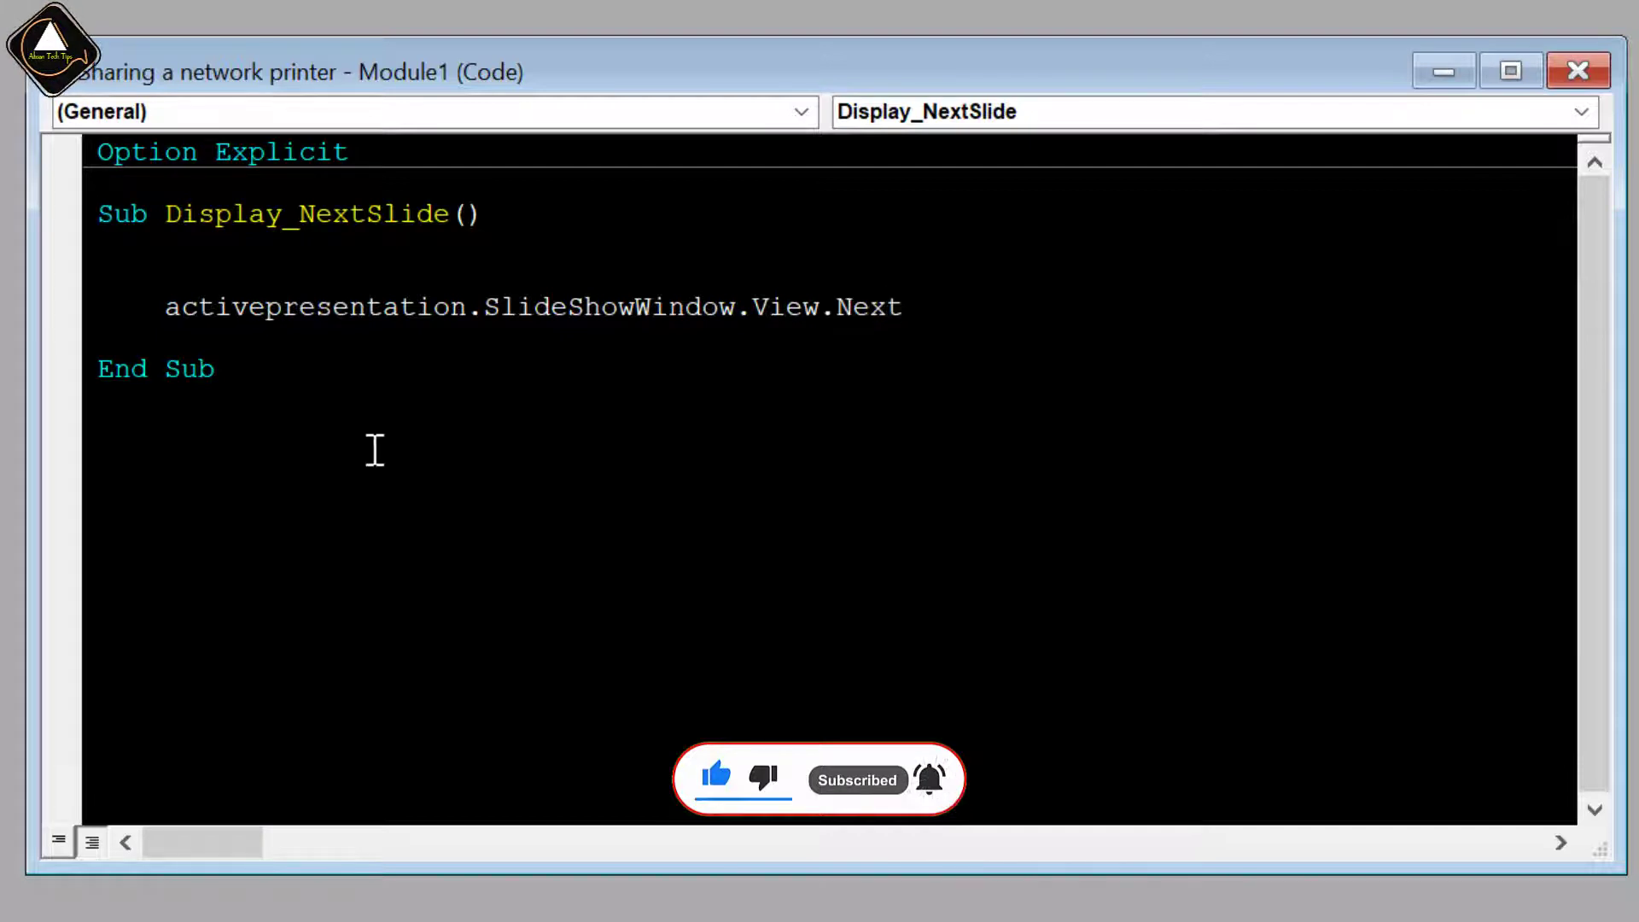
pyautogui.click(267, 376)
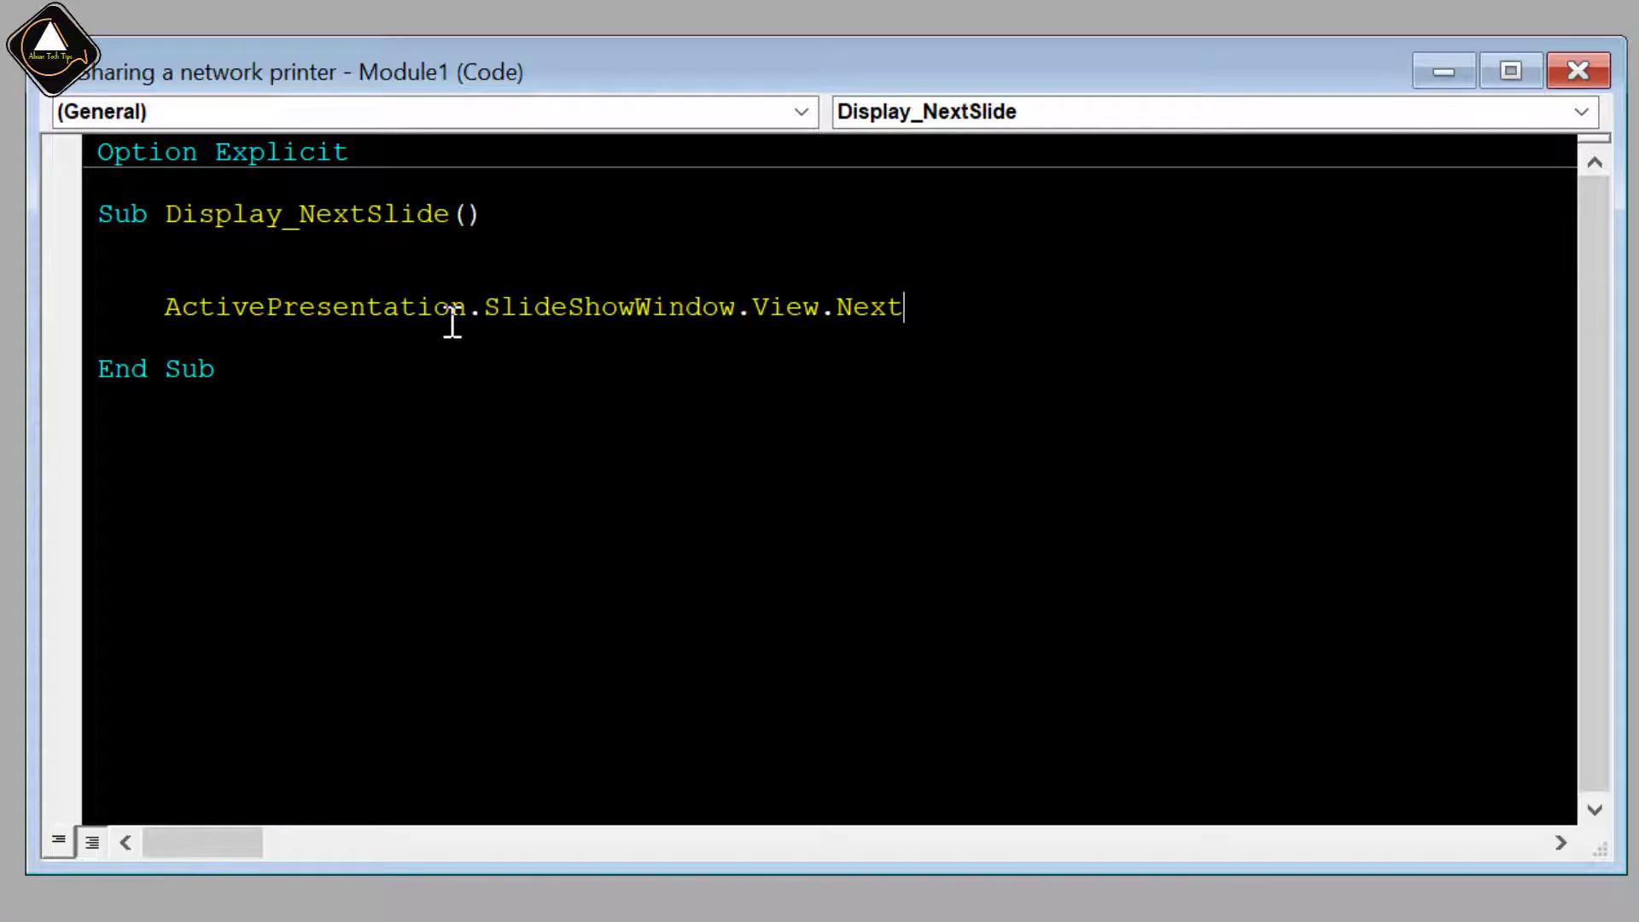
# - Highlight the Sub Display_NextSlide() line and the ActivePresentation, SlideShowWindow and View parts of the code
pyautogui.click(283, 214)
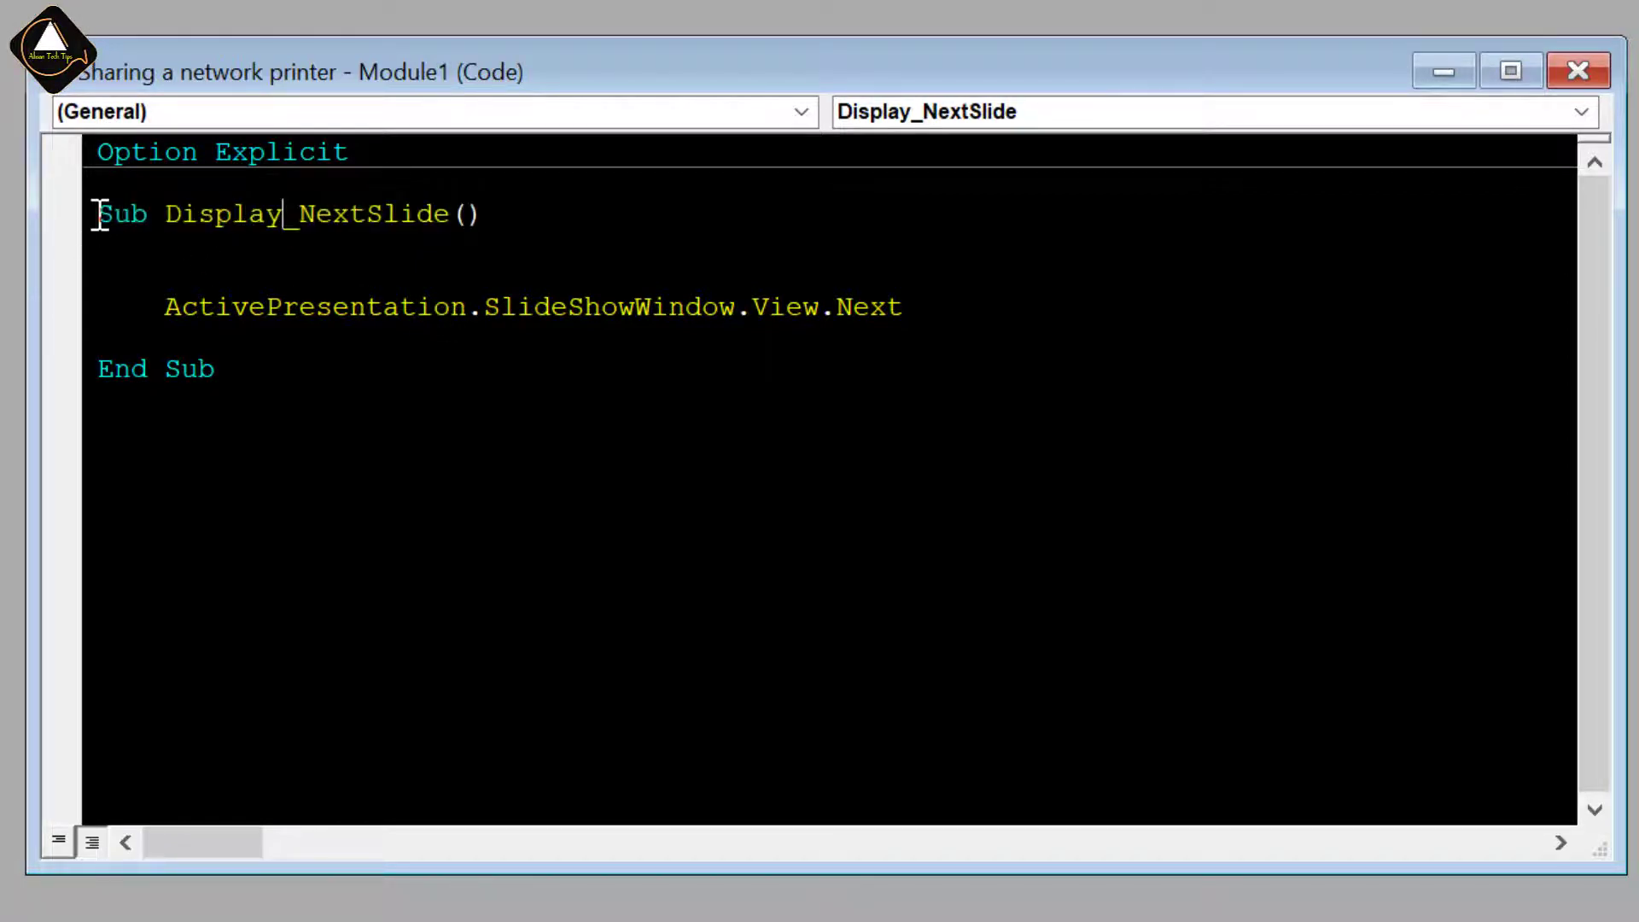
pyautogui.moveTo(100, 214); pyautogui.dragTo(480, 216)
pyautogui.click(175, 216)
pyautogui.click(499, 214)
pyautogui.moveTo(164, 308); pyautogui.dragTo(907, 308)
pyautogui.click(481, 313)
pyautogui.click(759, 327)
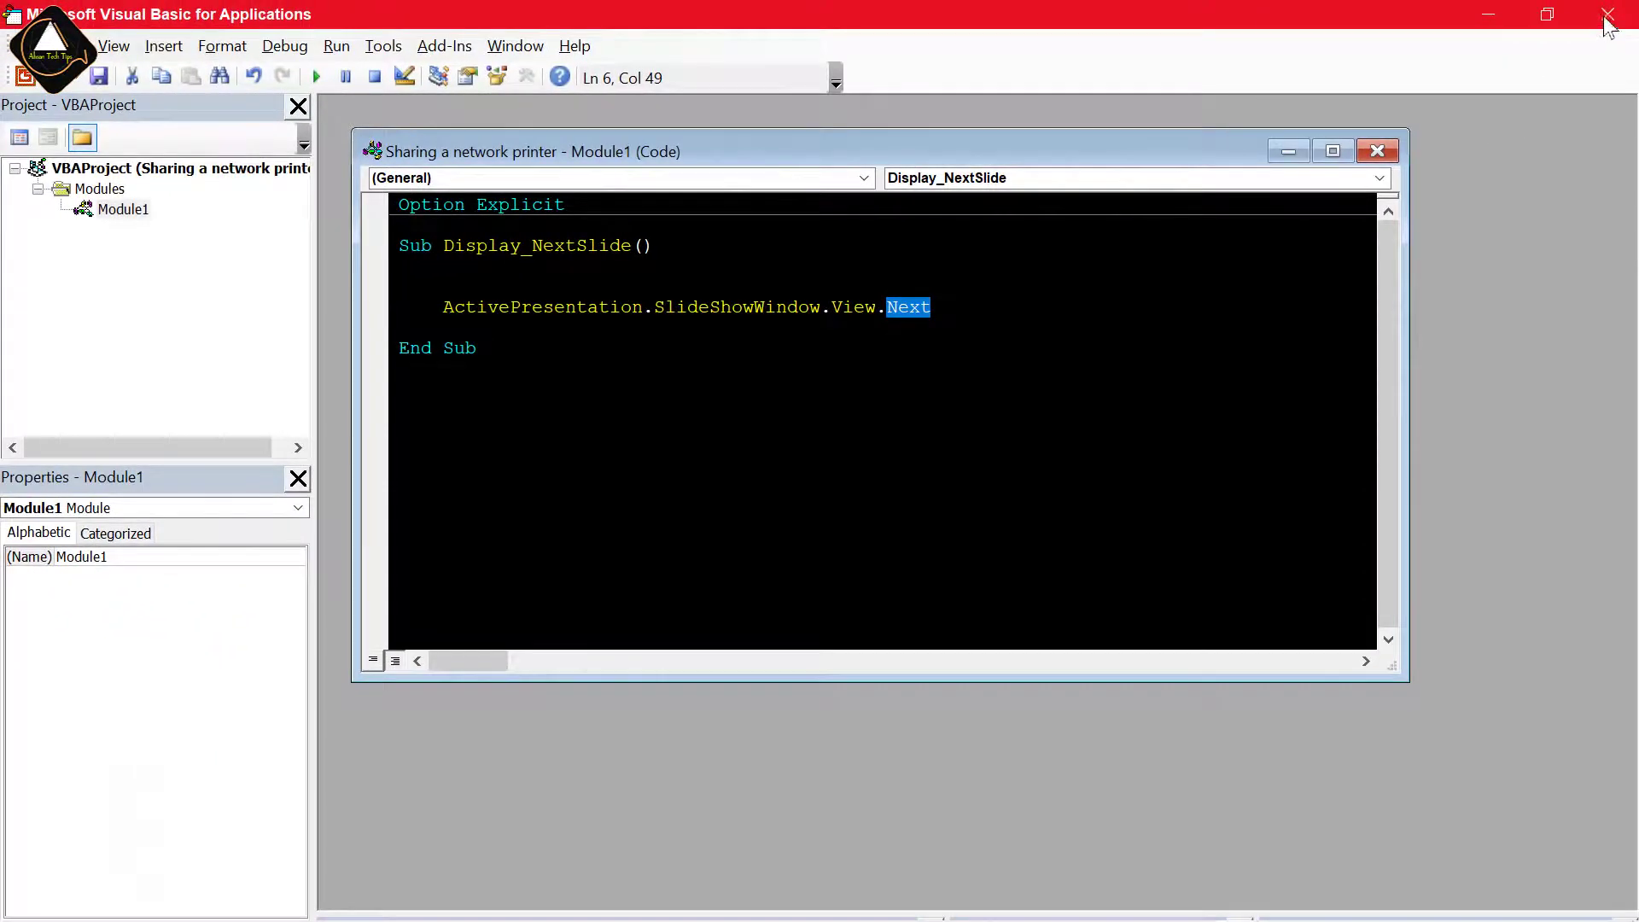
# - Close the VBA editor and draw a Right Arrow block shape near the slide's bottom-right corner
pyautogui.click(1605, 17)
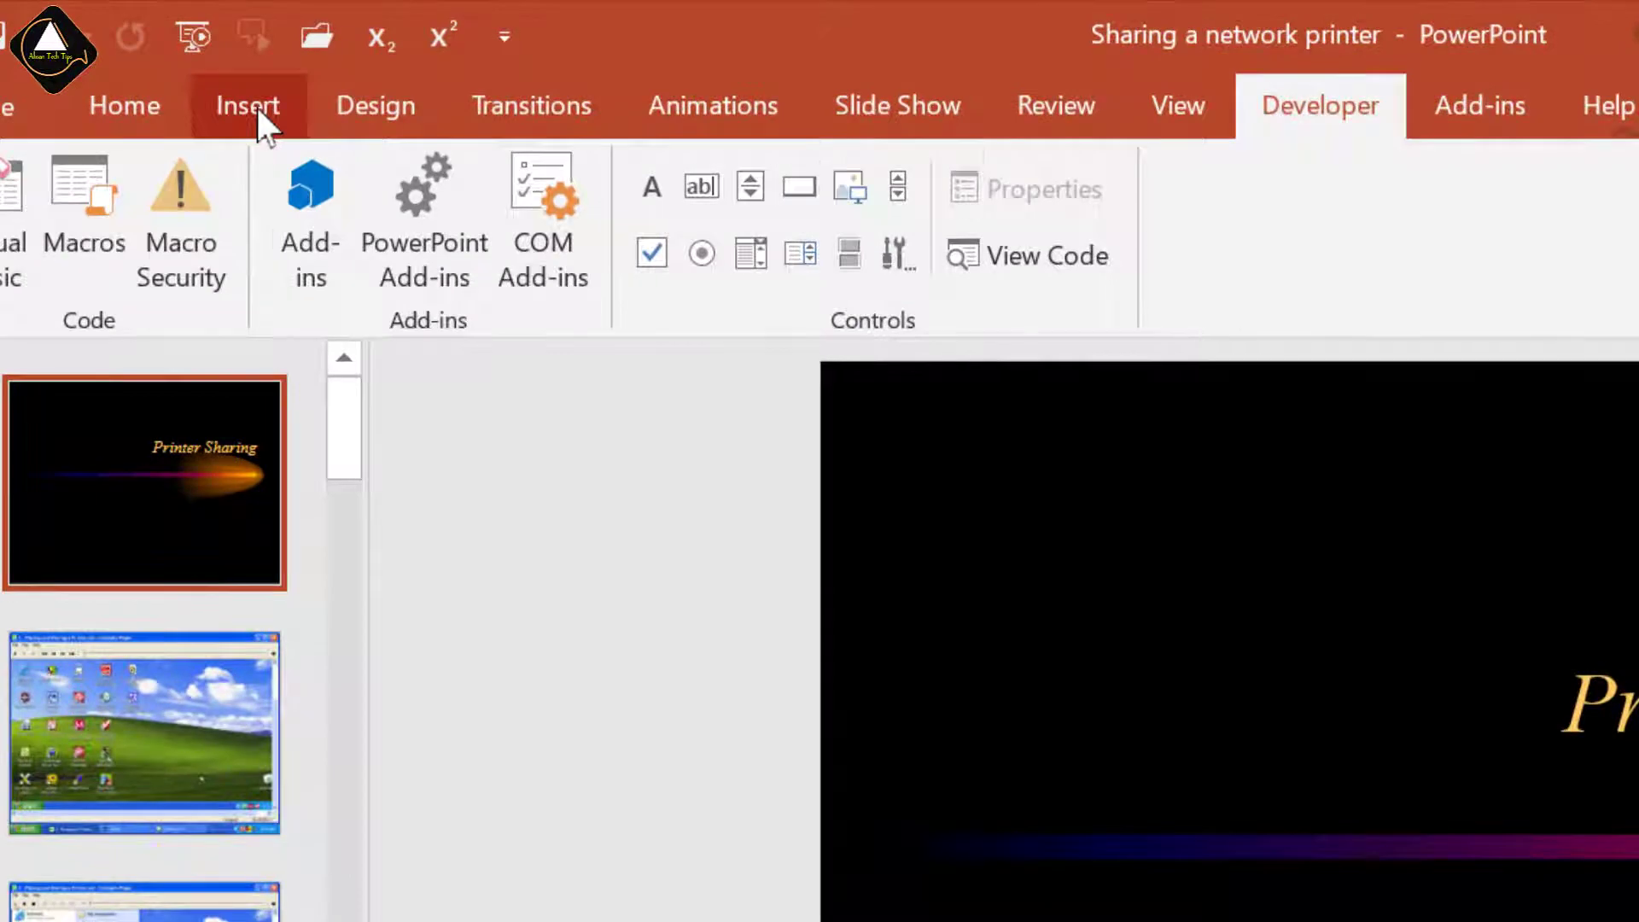
pyautogui.click(191, 65)
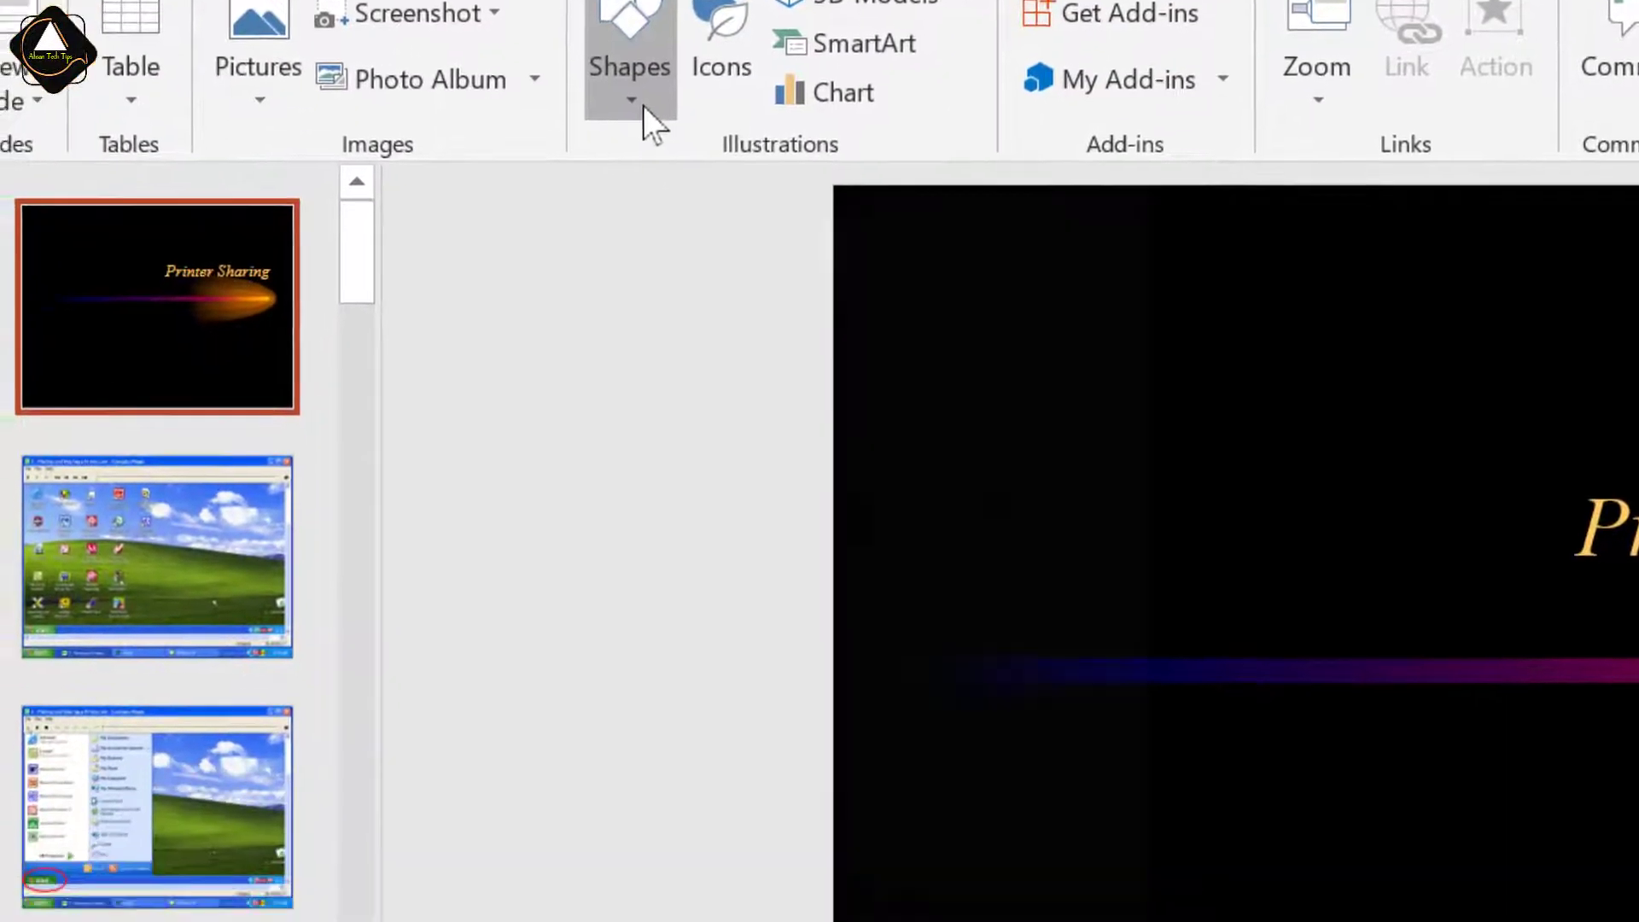
pyautogui.click(618, 252)
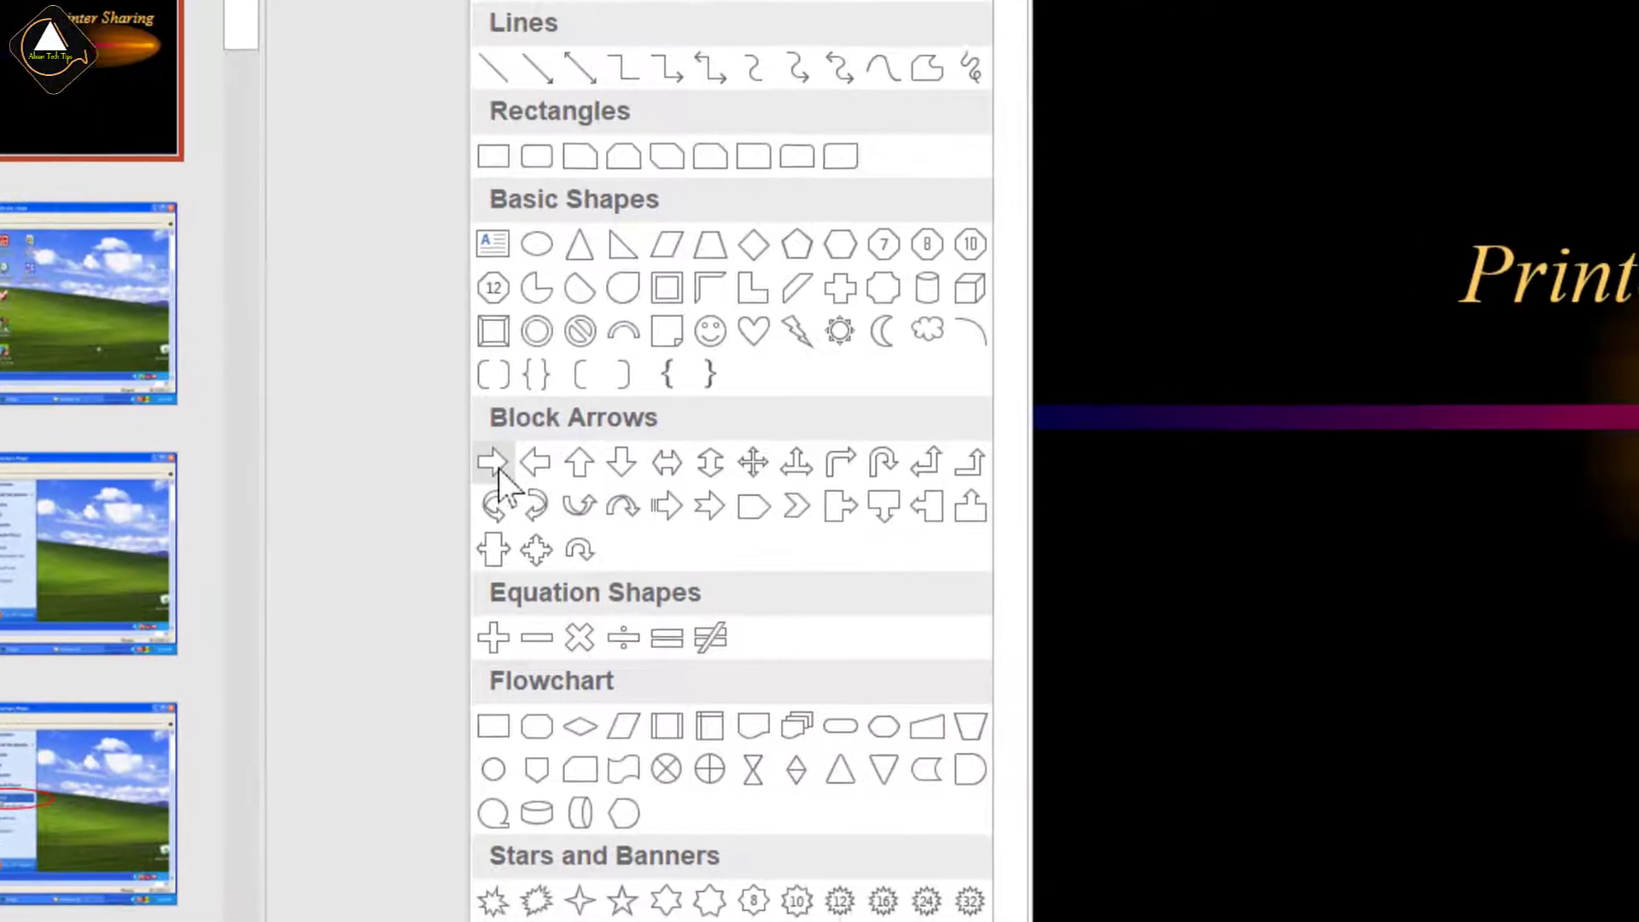
pyautogui.click(670, 491)
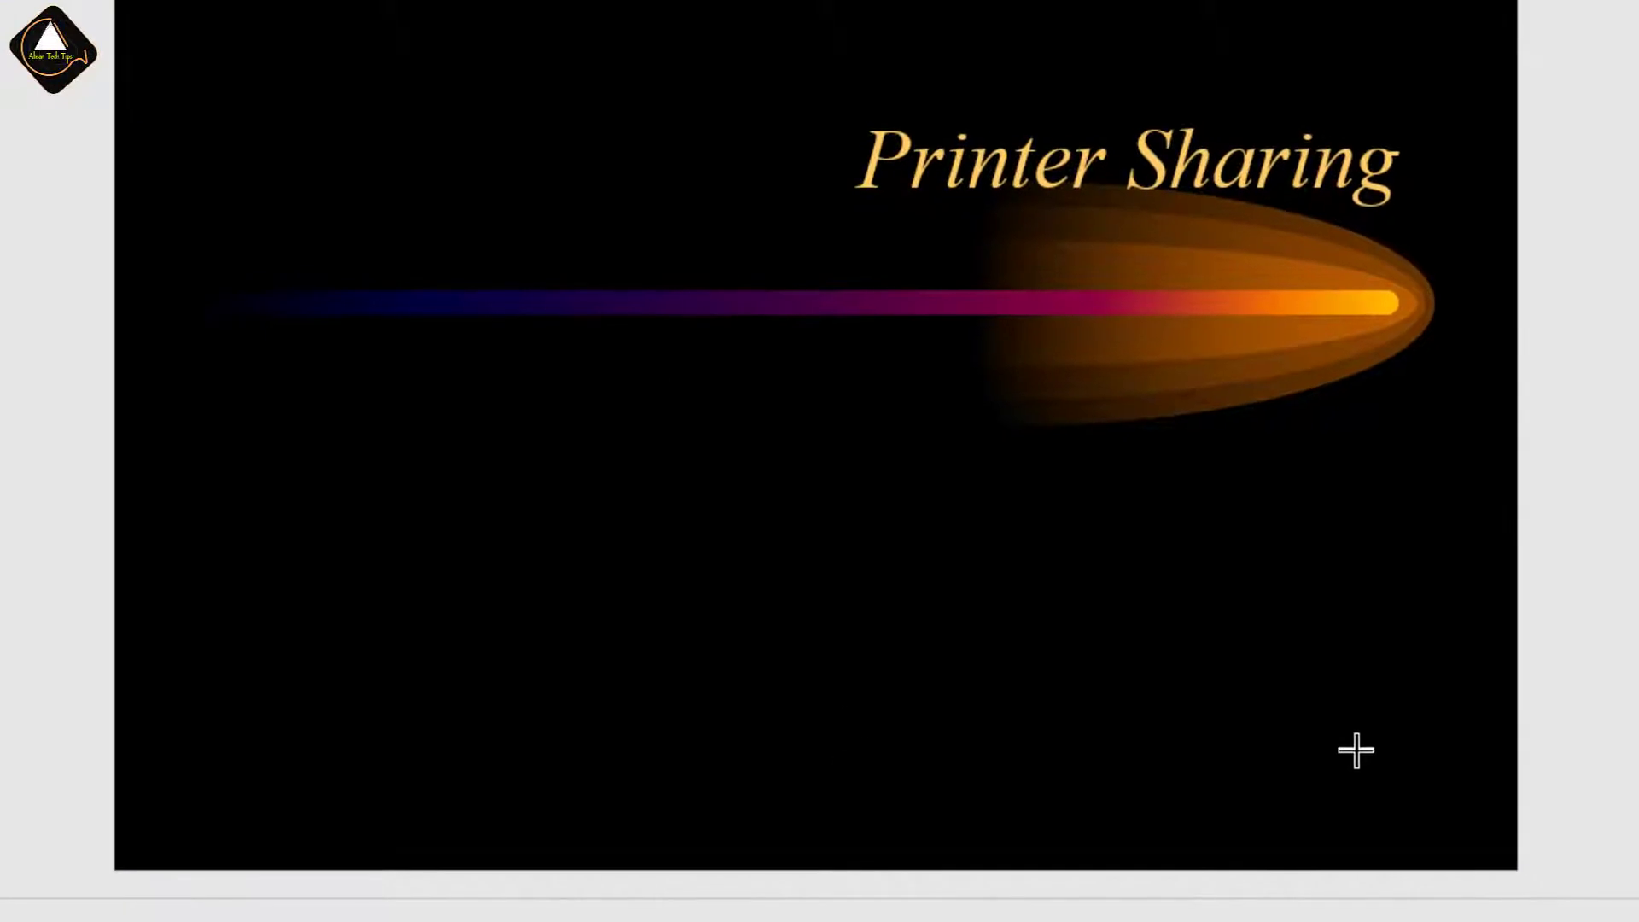
pyautogui.moveTo(1331, 736); pyautogui.dragTo(1451, 803)
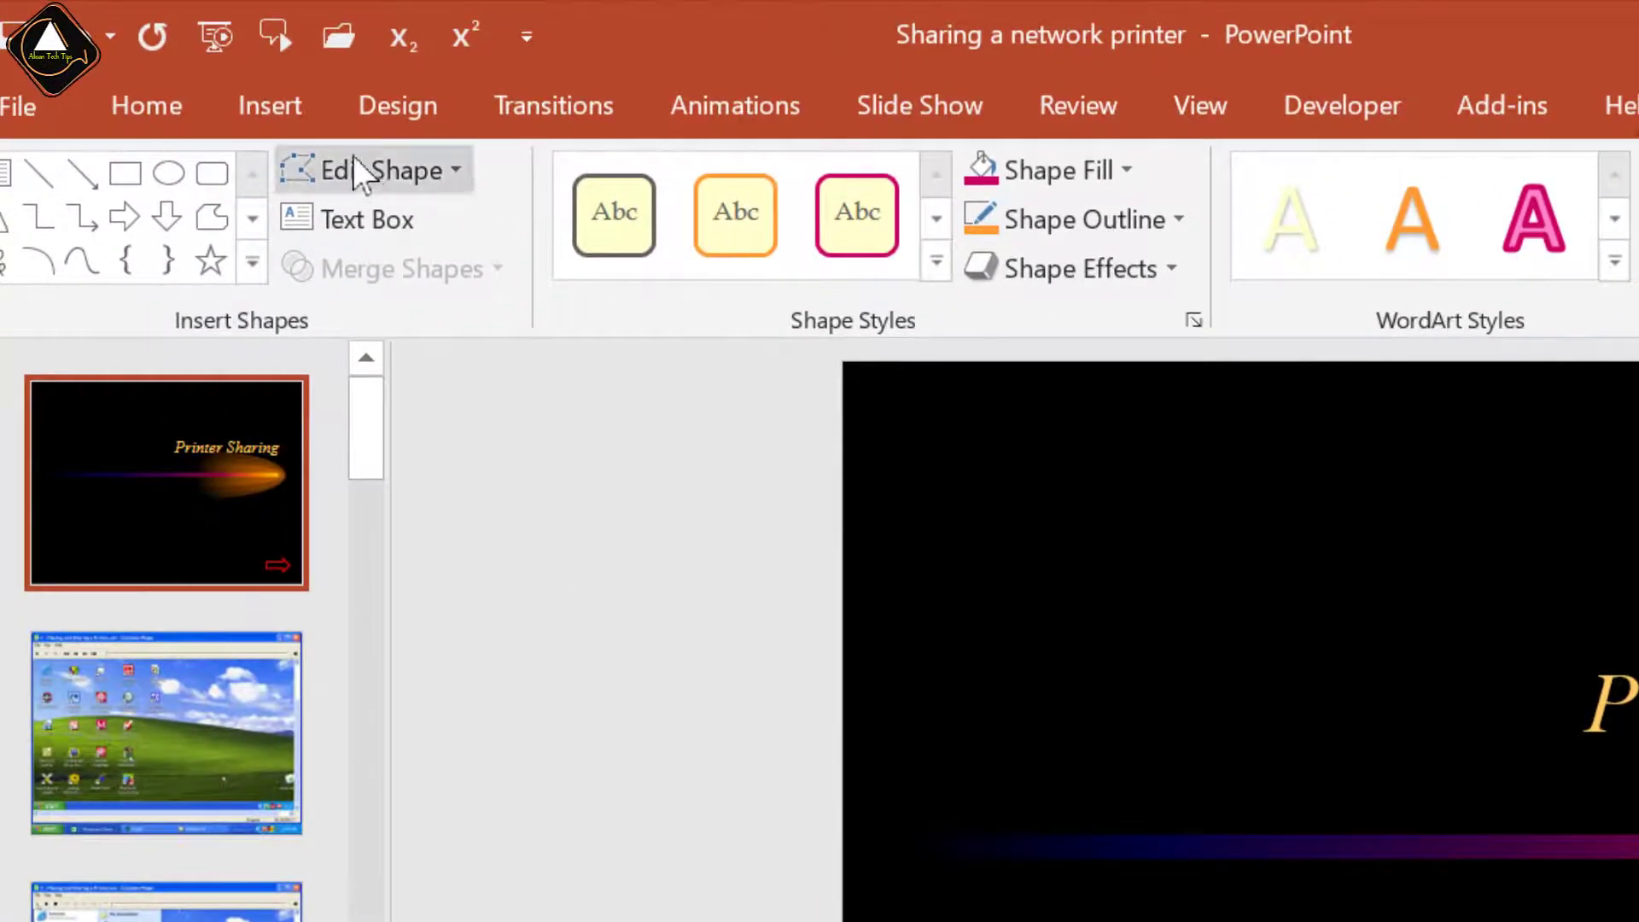
# - Give the arrow an Action setting to Run macro Display_NextSlide when clicked
pyautogui.click(282, 105)
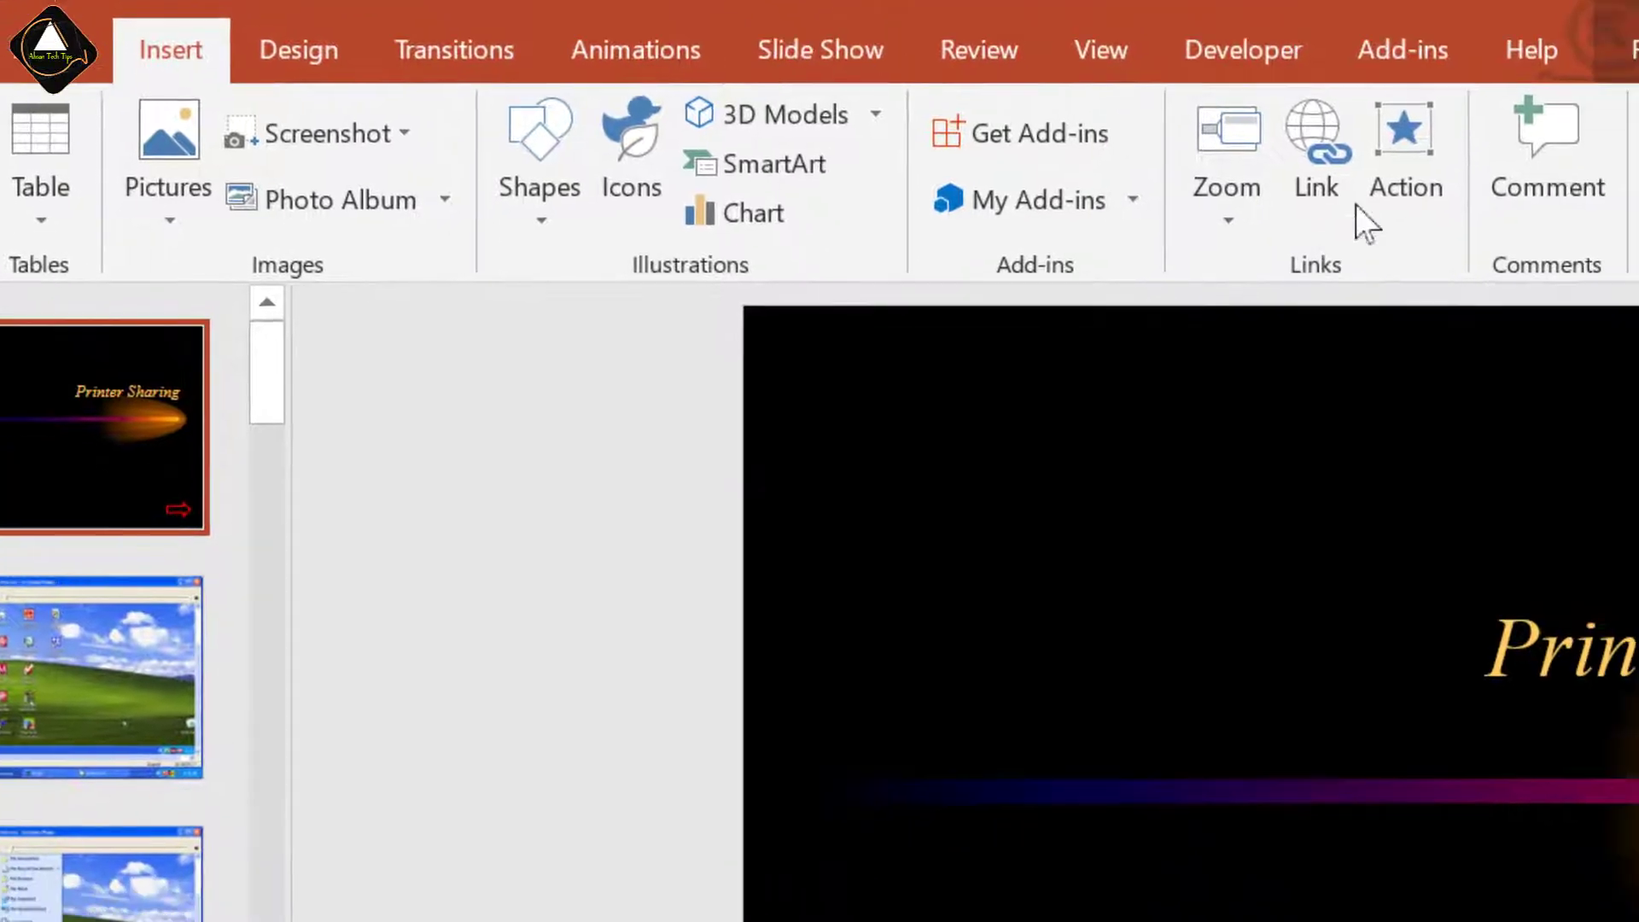
pyautogui.click(1504, 205)
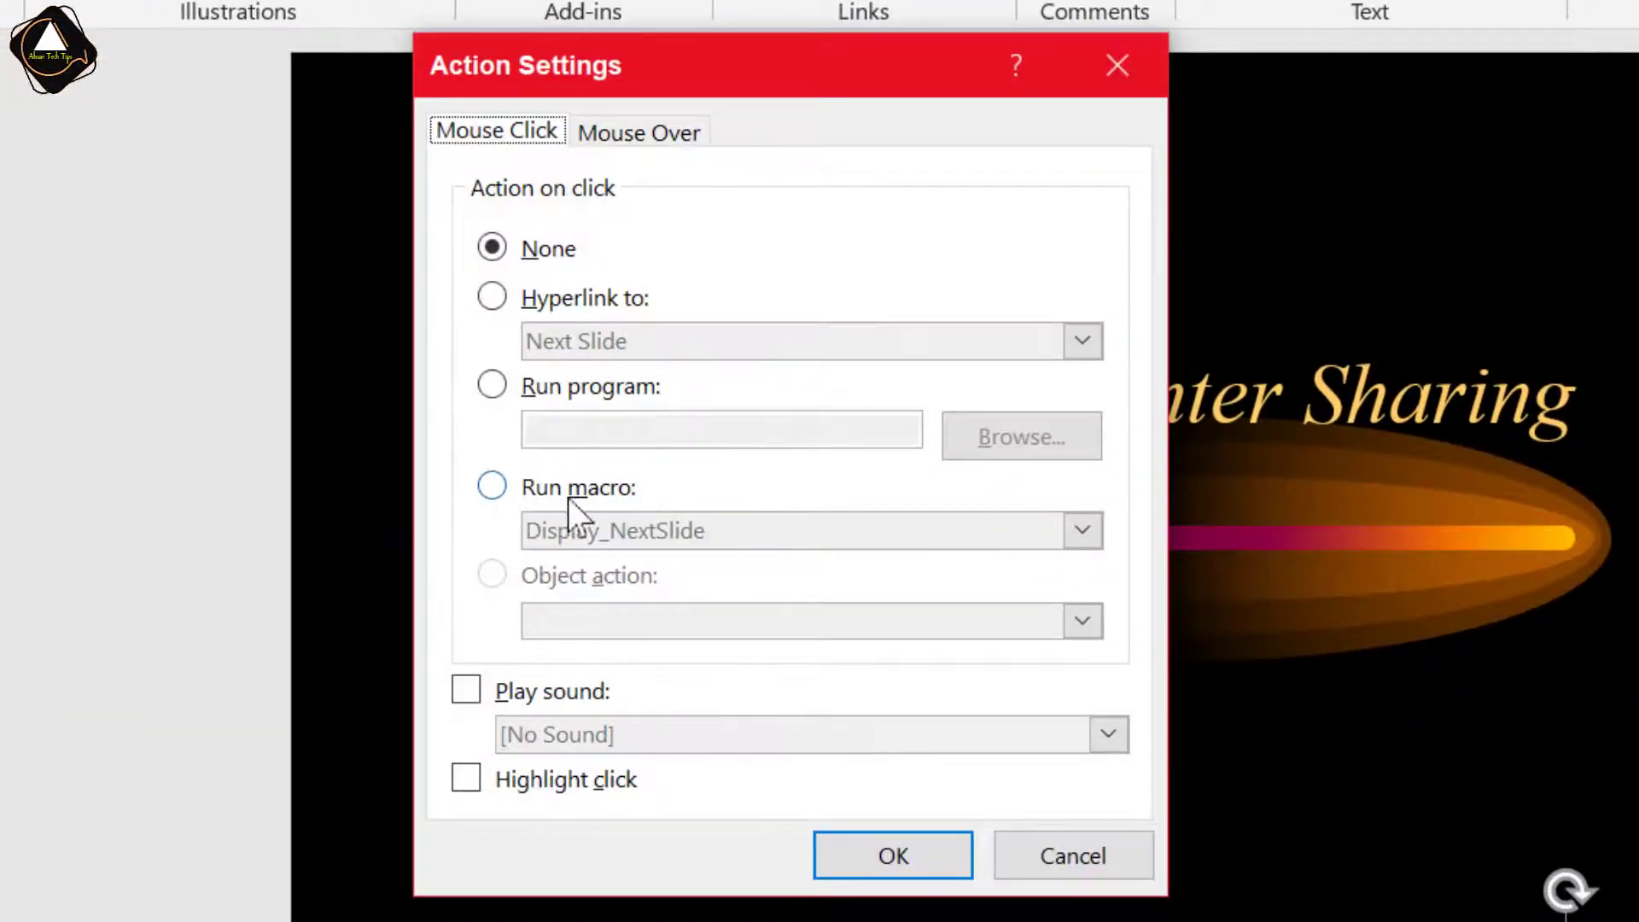
pyautogui.click(520, 490)
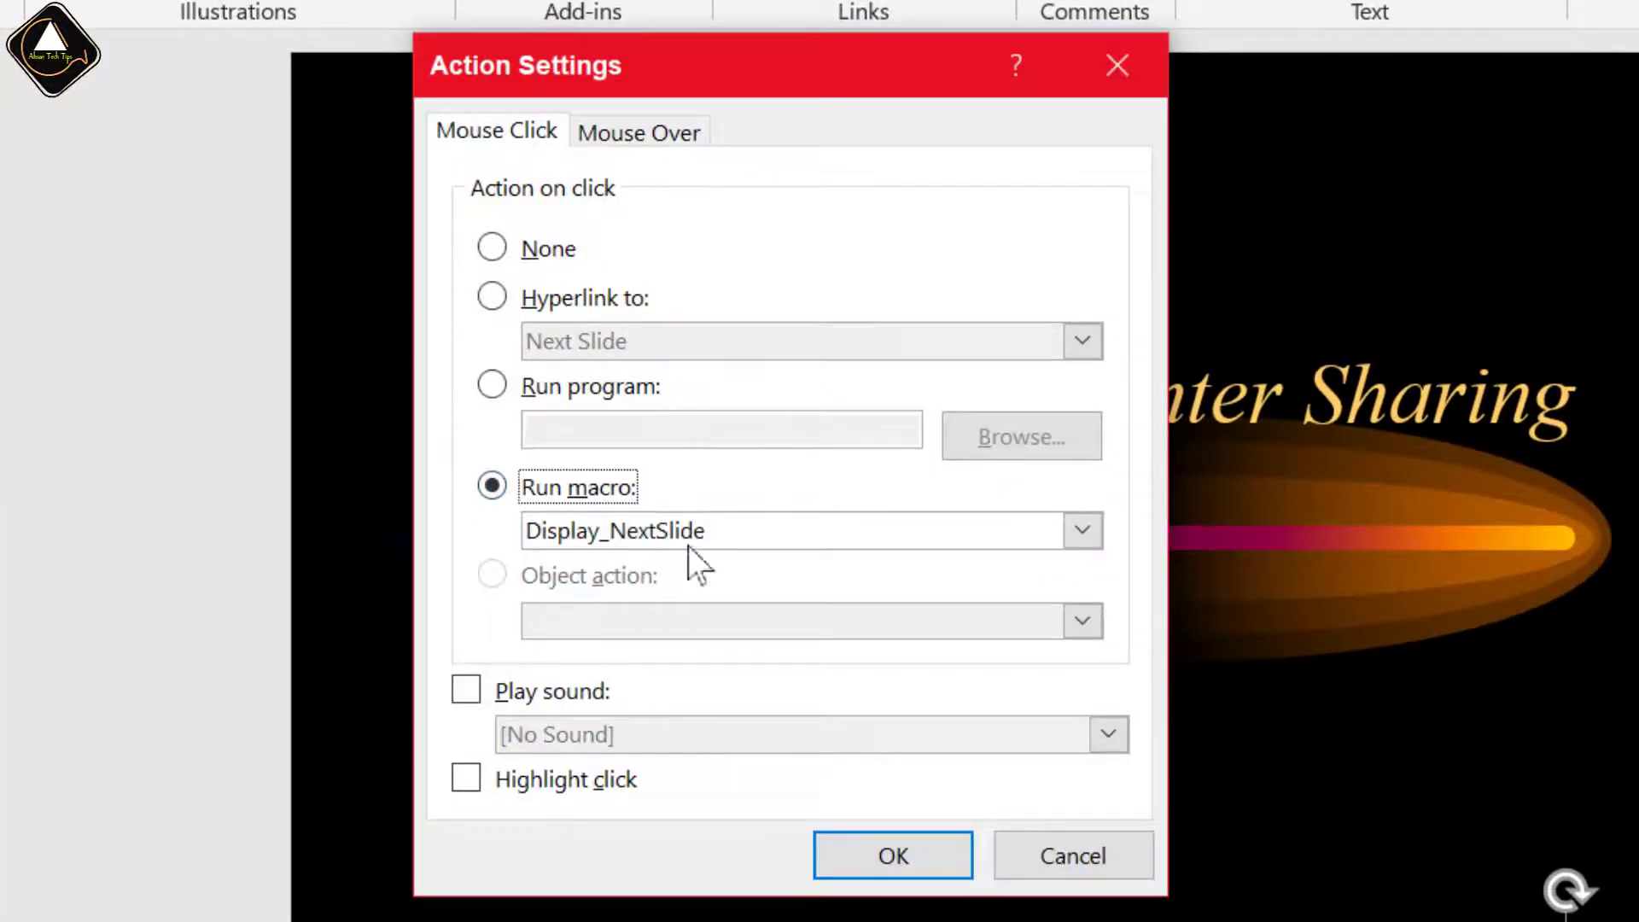
pyautogui.click(1082, 531)
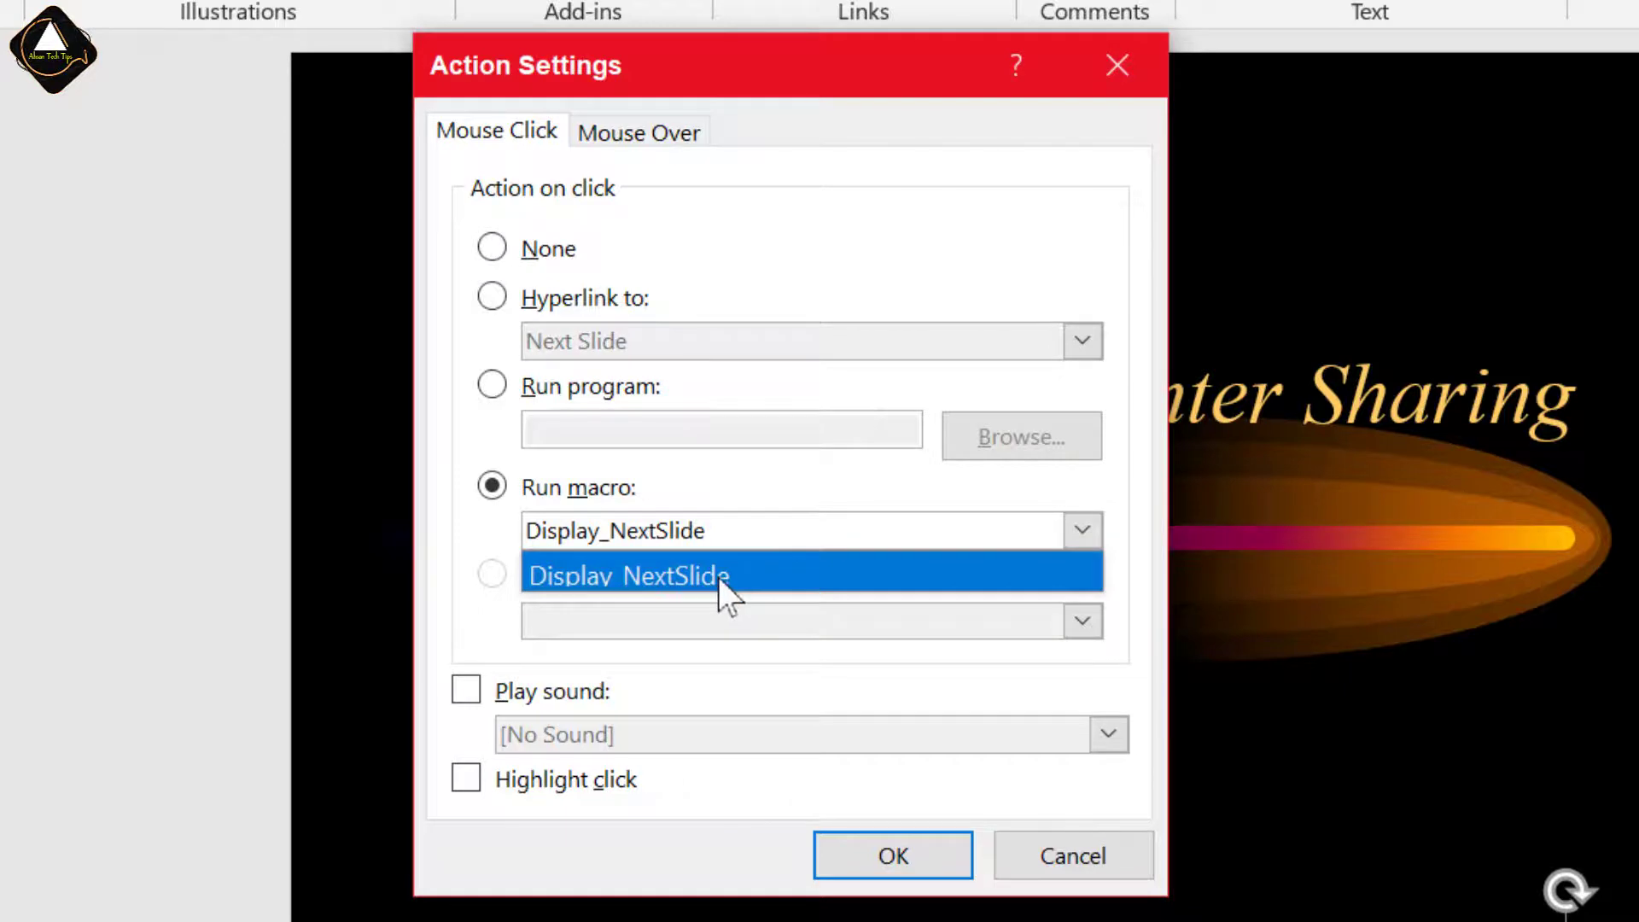
pyautogui.click(719, 576)
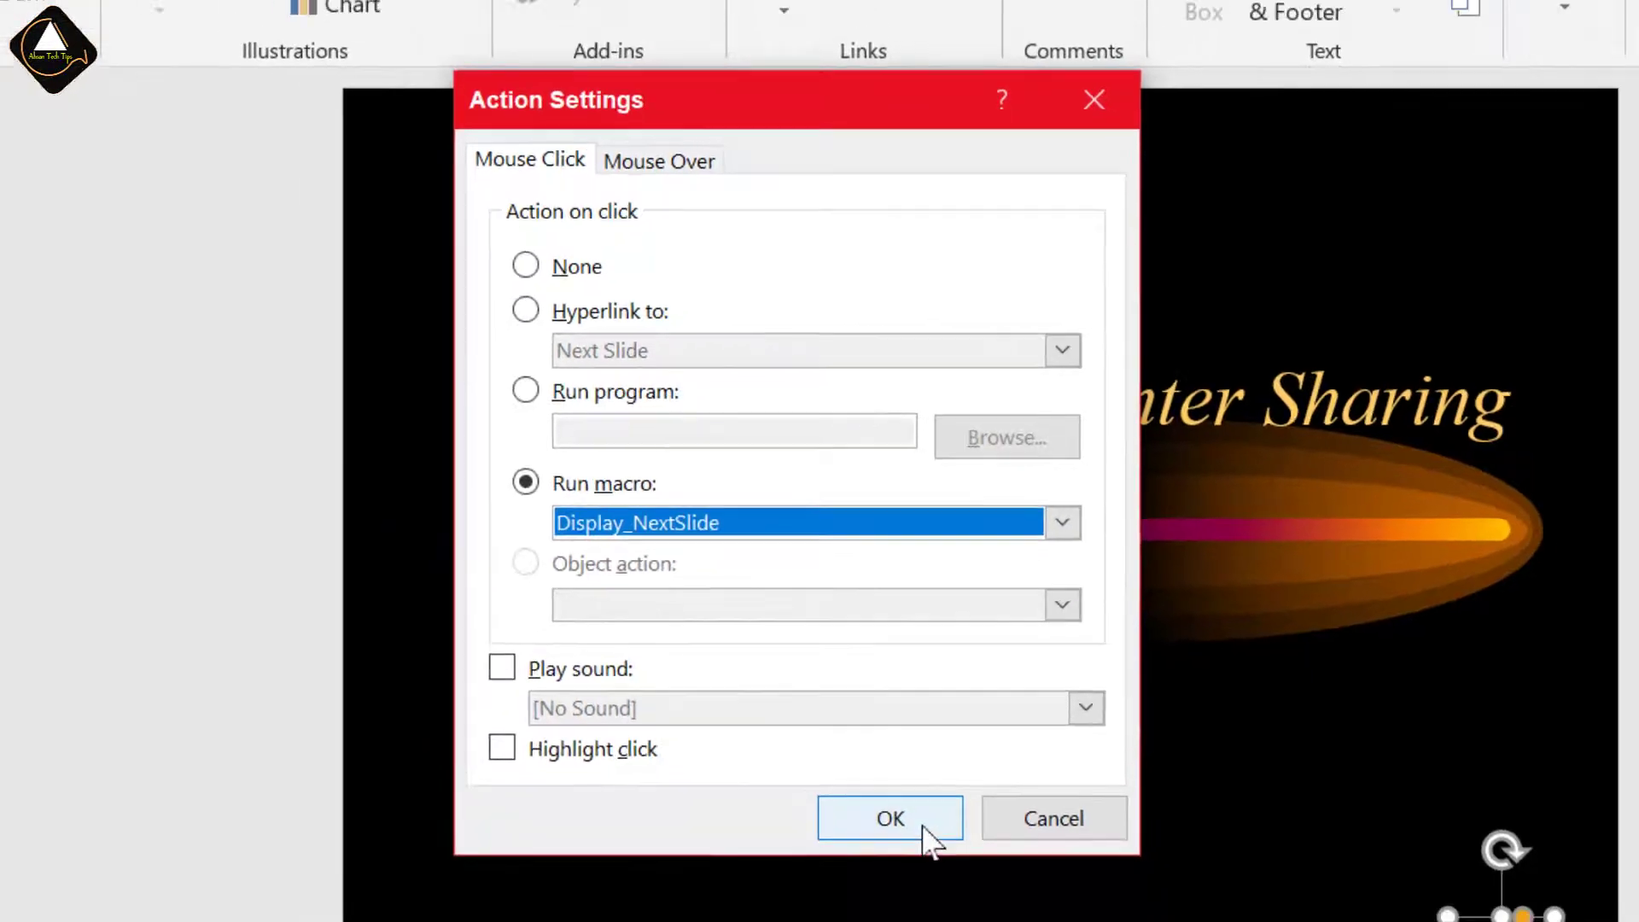
pyautogui.click(923, 826)
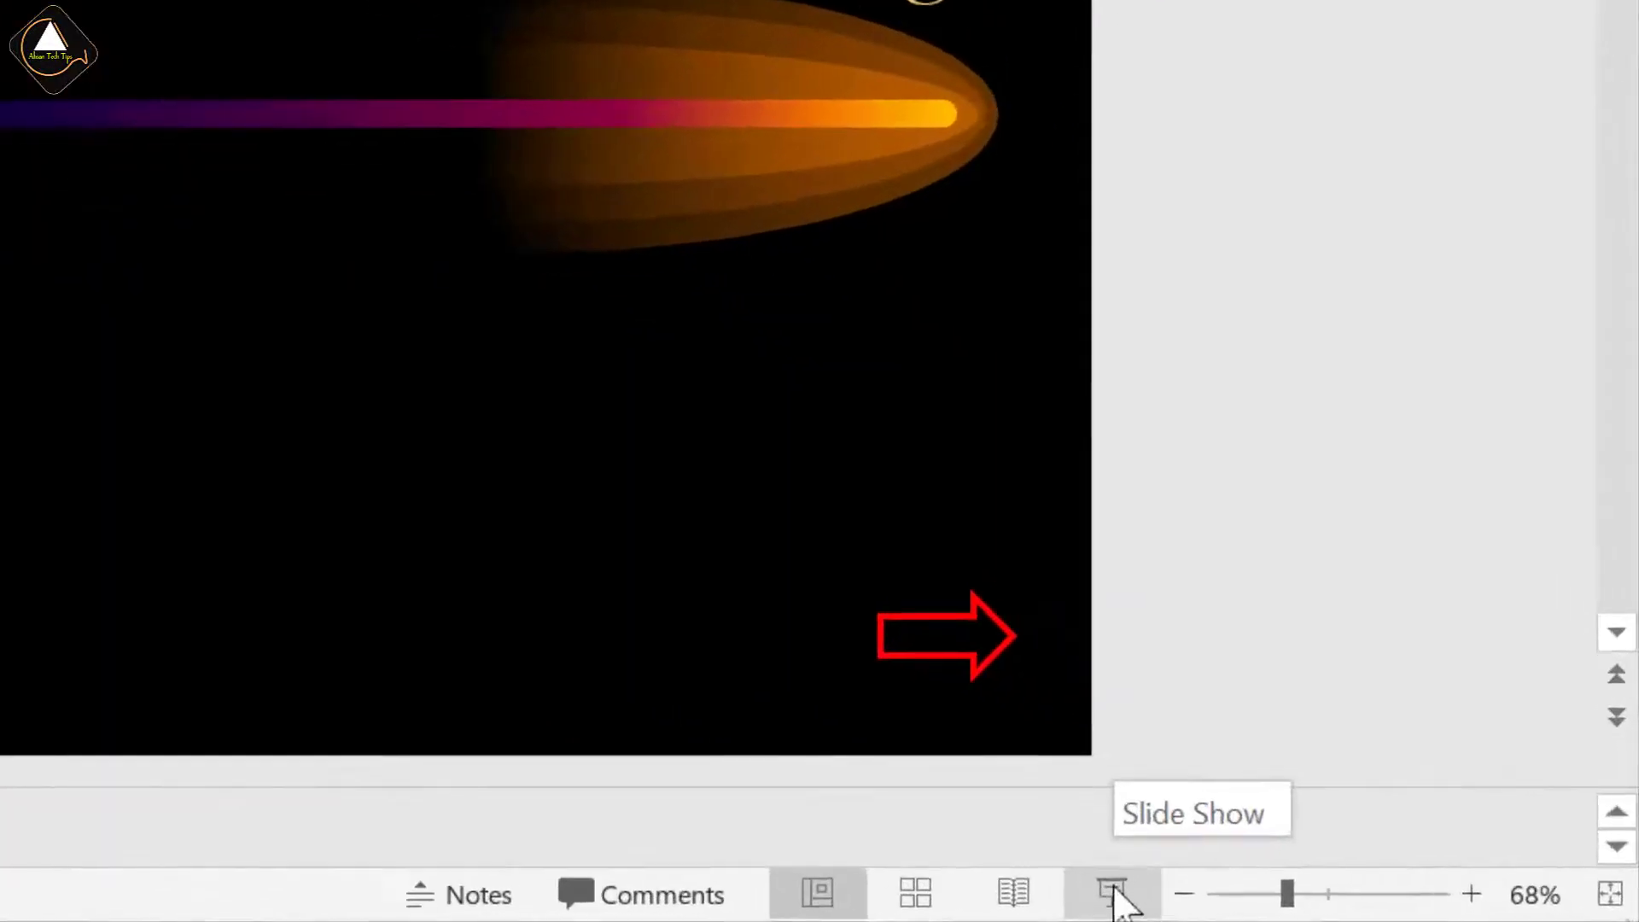
# - Start the slide show and click the red arrow to advance to slide 2
pyautogui.click(1340, 907)
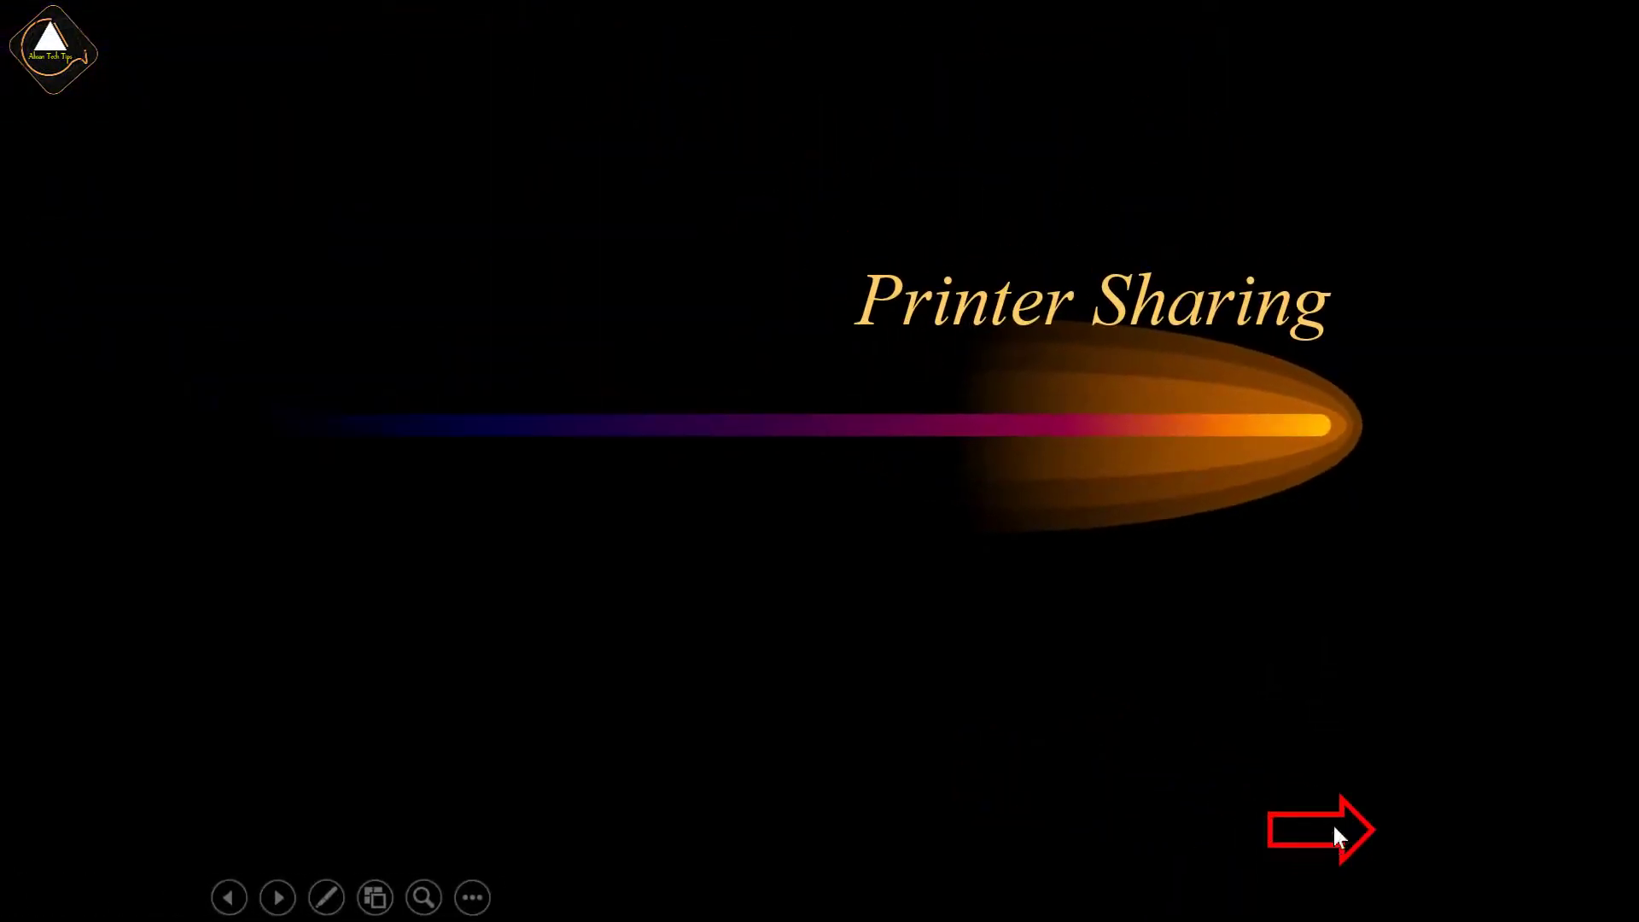
pyautogui.click(1336, 835)
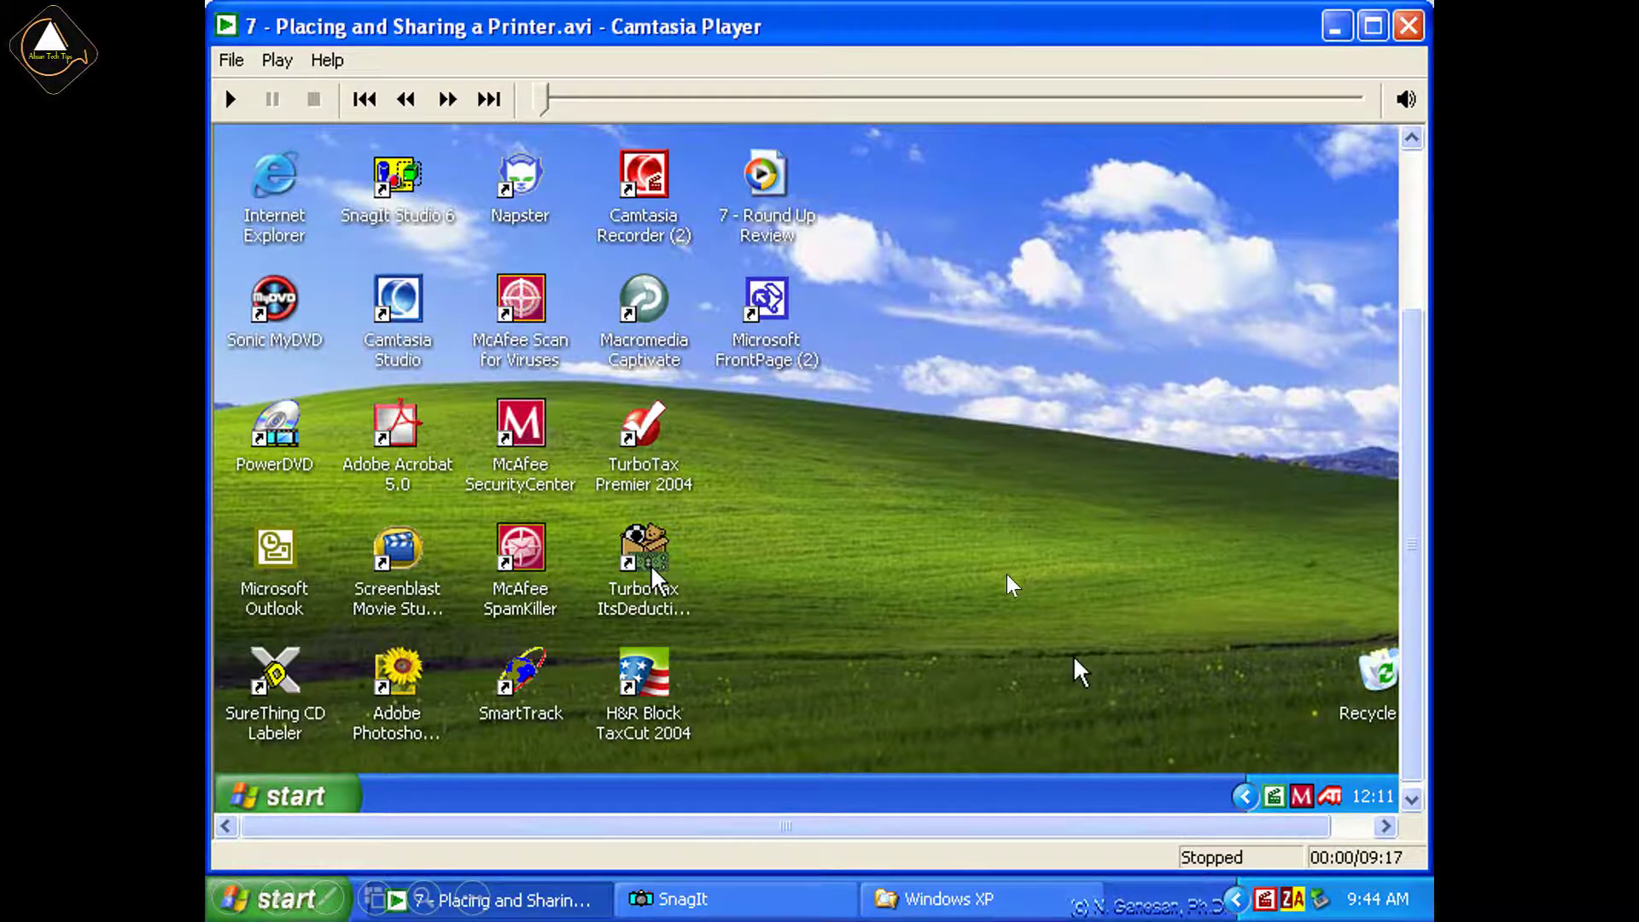
# - Exit the slide show with Esc and return to the title slide in editing view
pyautogui.press('Escape')
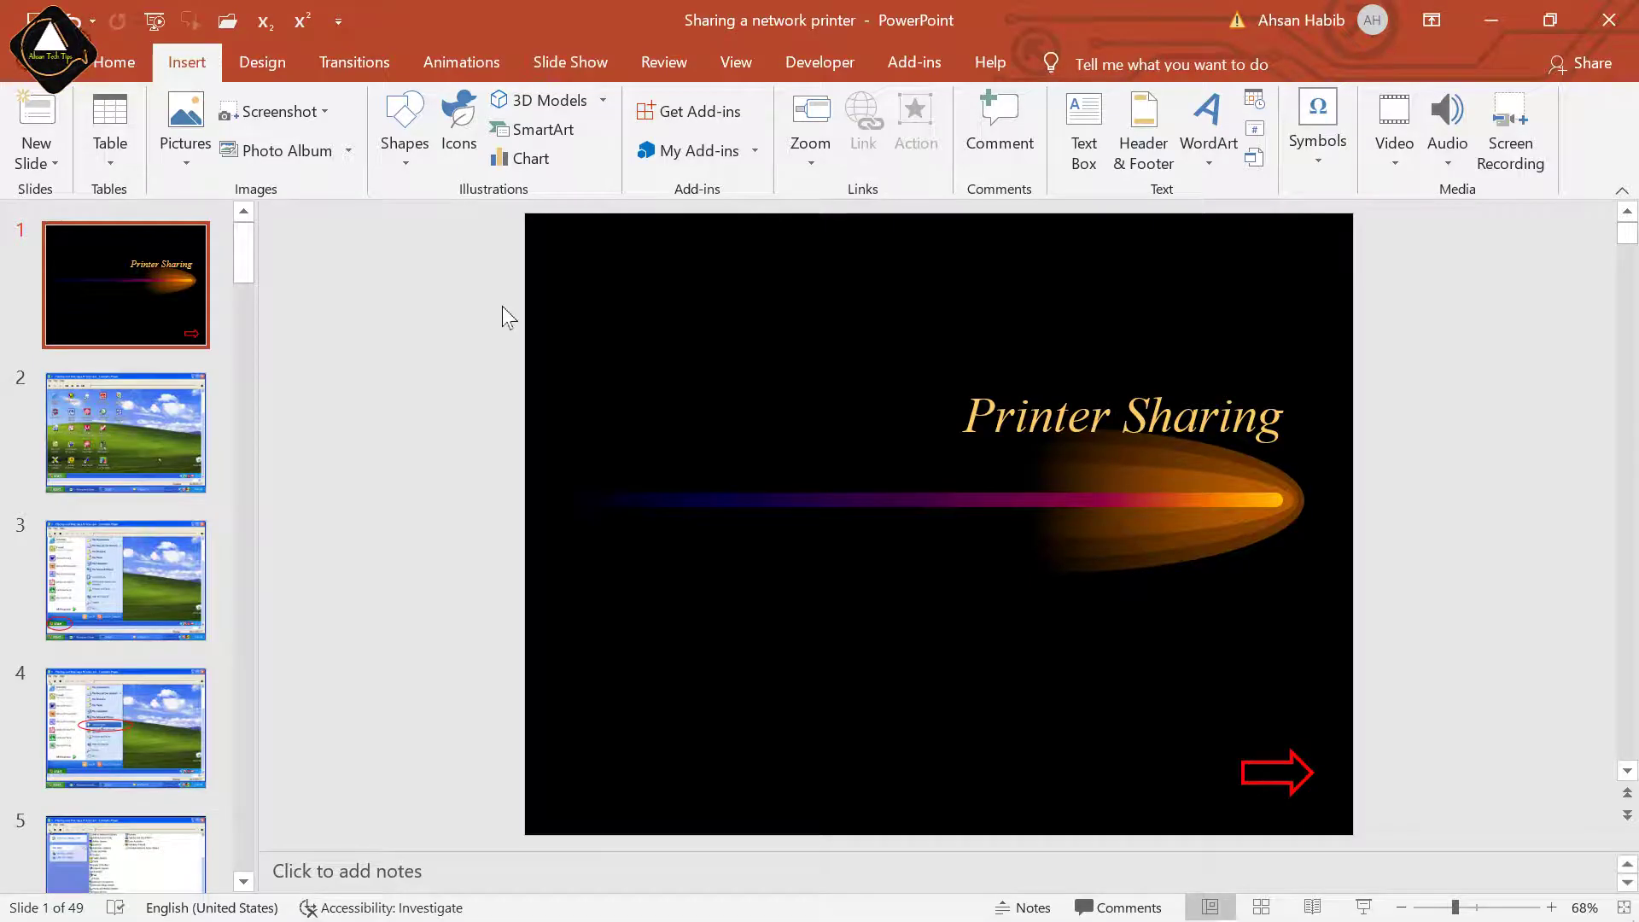